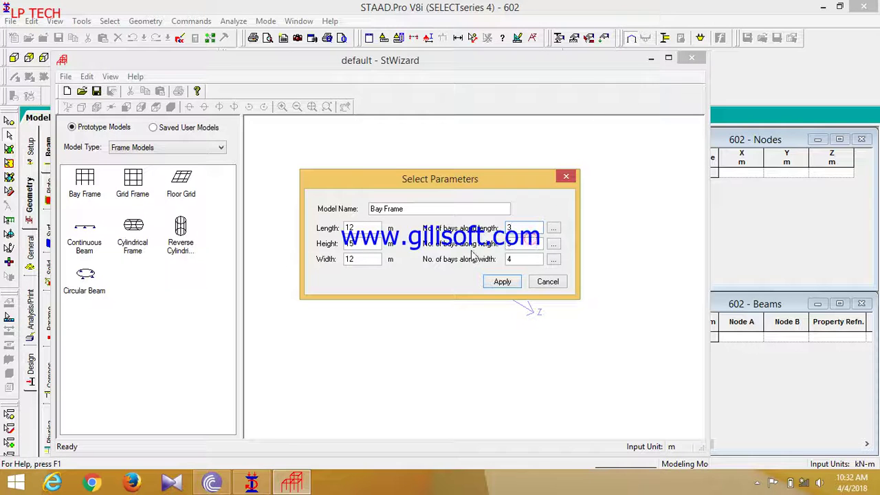
Set the bay frame's number of bays to 3 along both the height and the width.
{"action": "left_click_drag", "start_coordinate": [512, 245], "coordinate": [476, 248]}
{"action": "type", "text": "5"}
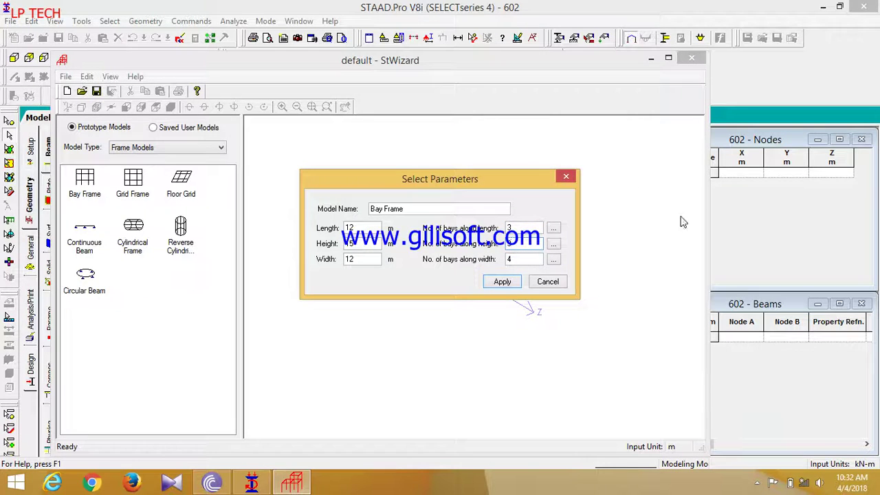
{"action": "double_click", "coordinate": [530, 260]}
Set the bay frame's length, height and width to 8 m each and generate the model.
{"action": "left_click_drag", "start_coordinate": [376, 227], "coordinate": [345, 229]}
{"action": "type", "text": "8"}
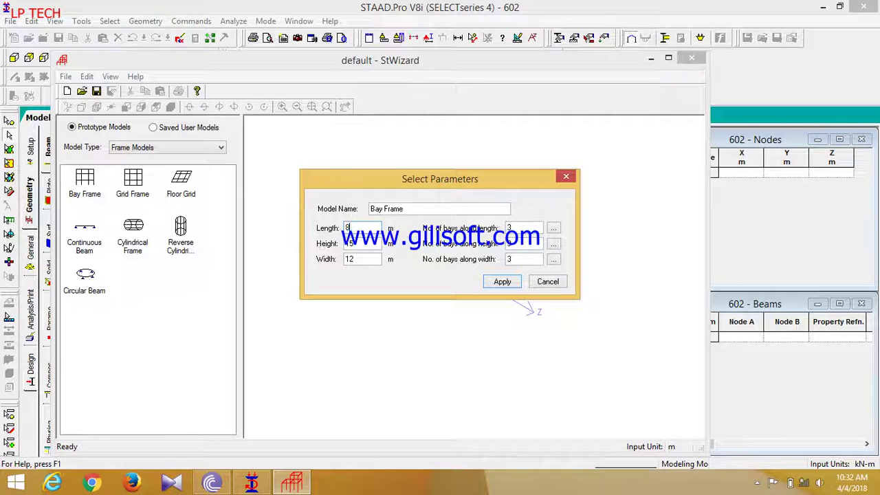
{"action": "mouse_move", "coordinate": [357, 244]}
{"action": "left_mouse_down"}
{"action": "mouse_move", "coordinate": [341, 248]}
{"action": "mouse_move", "coordinate": [350, 260]}
{"action": "left_mouse_up"}
{"action": "type", "text": "9"}
{"action": "type", "text": "8"}
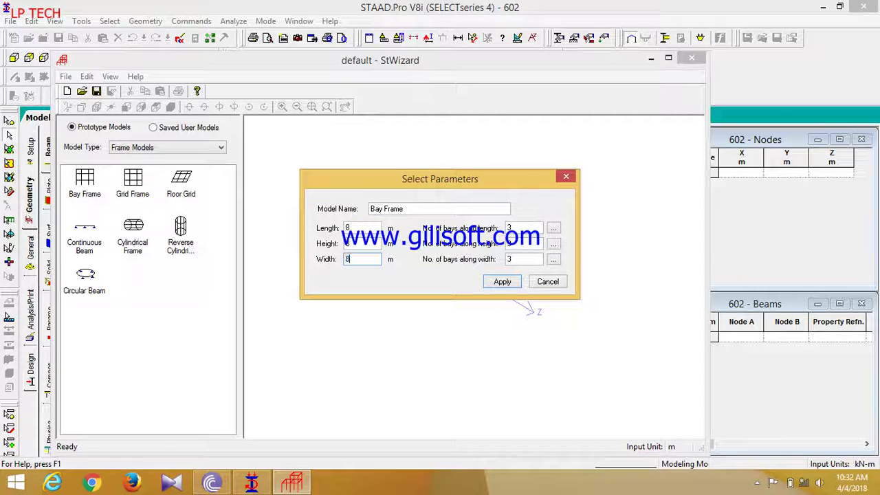
{"action": "left_click", "coordinate": [495, 282]}
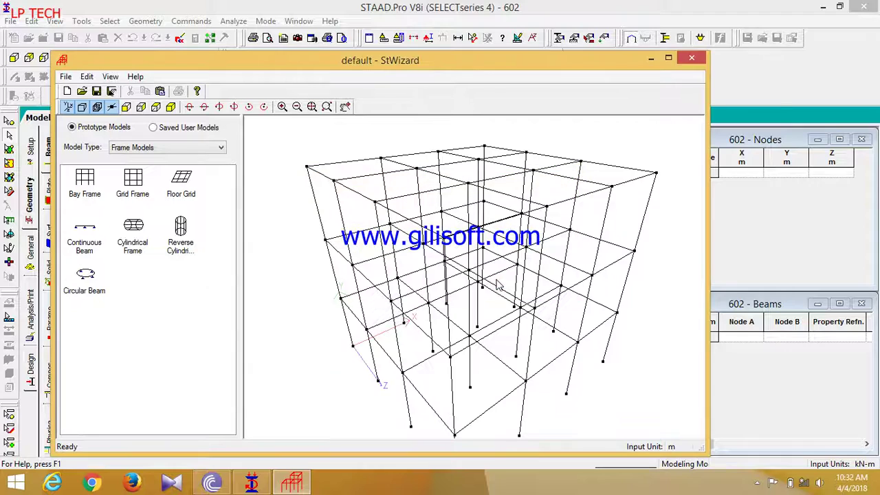
Transfer the bay frame prototype into the STAAD.Pro model with X, Y and Z offsets of 0 m.
{"action": "left_click", "coordinate": [160, 91]}
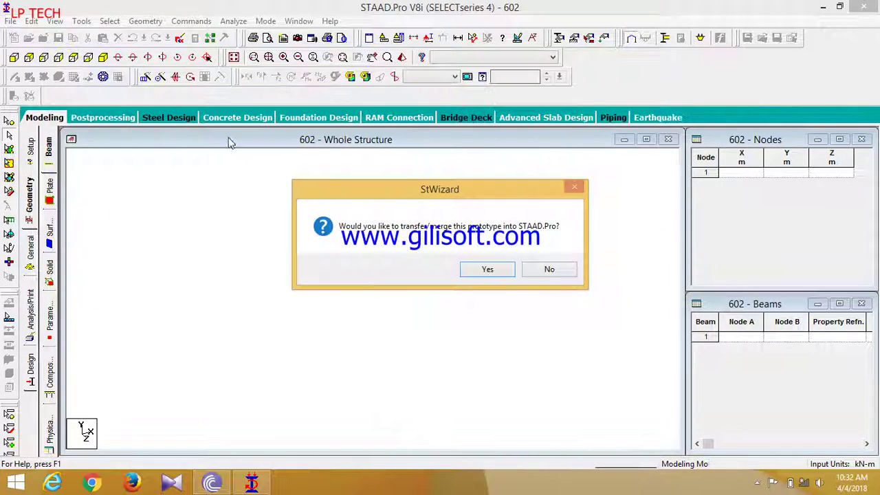
{"action": "left_click", "coordinate": [487, 269]}
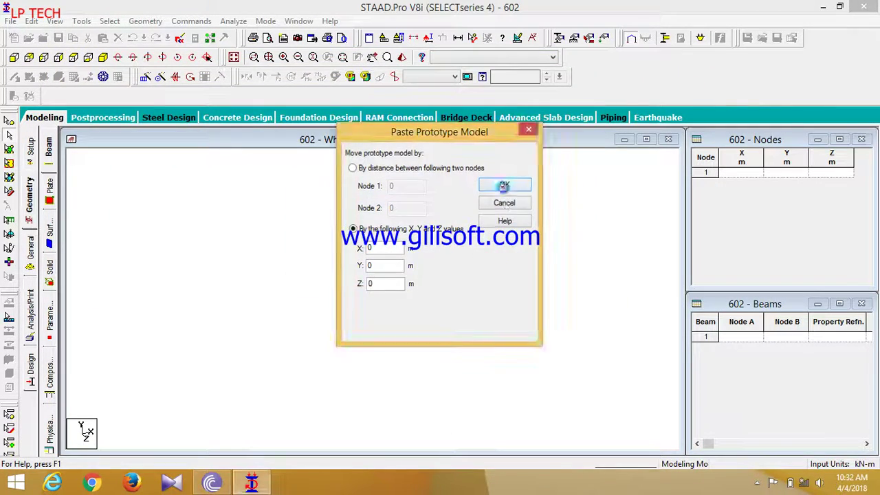
{"action": "left_click", "coordinate": [503, 186]}
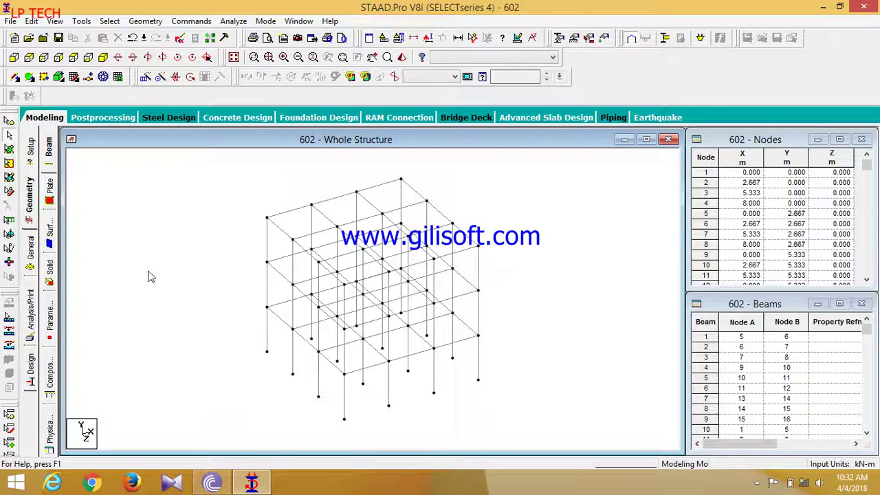
Define a rectangular concrete section property with YD 0.3 m and ZD 0.3 m.
{"action": "left_click", "coordinate": [36, 253]}
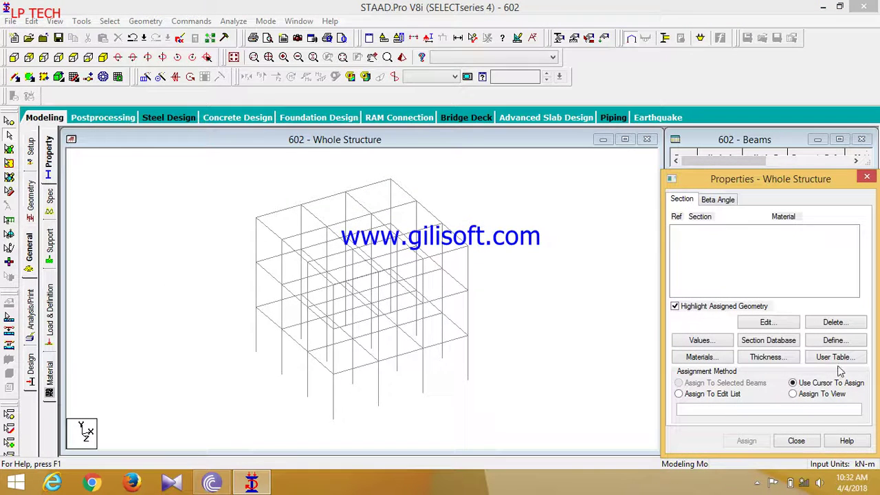
{"action": "left_click", "coordinate": [829, 341]}
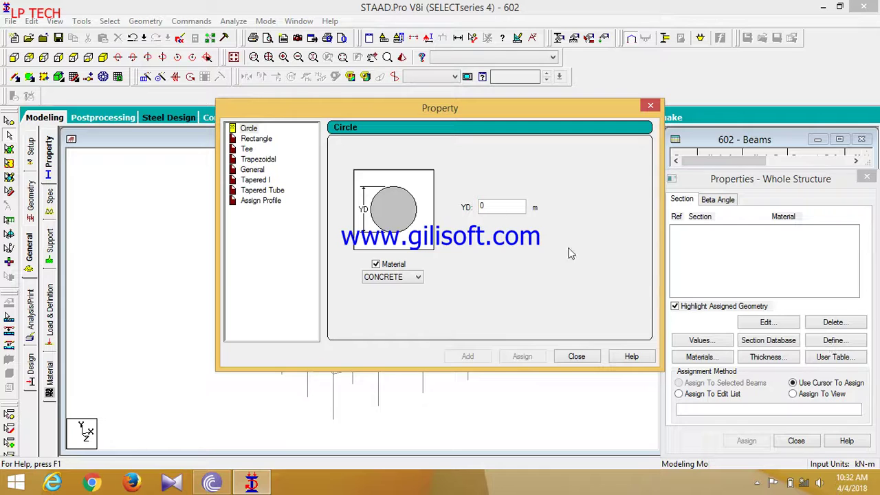
{"action": "left_click", "coordinate": [265, 141]}
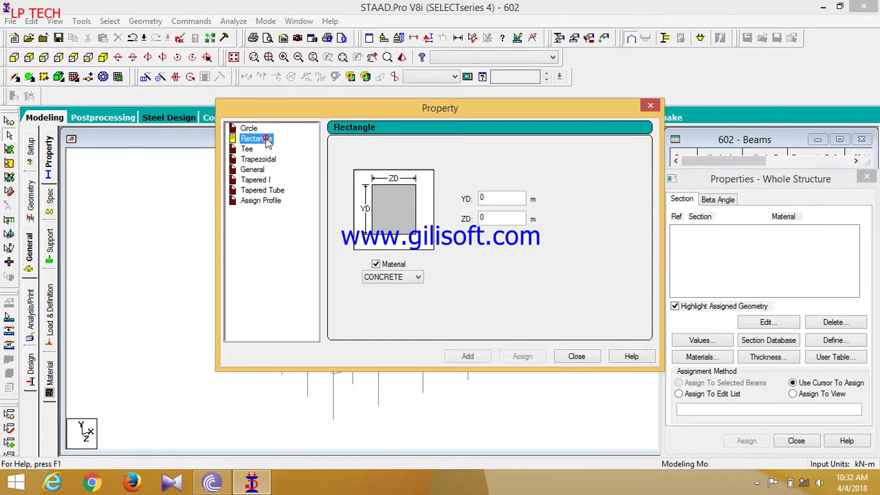
{"action": "left_click", "coordinate": [488, 199]}
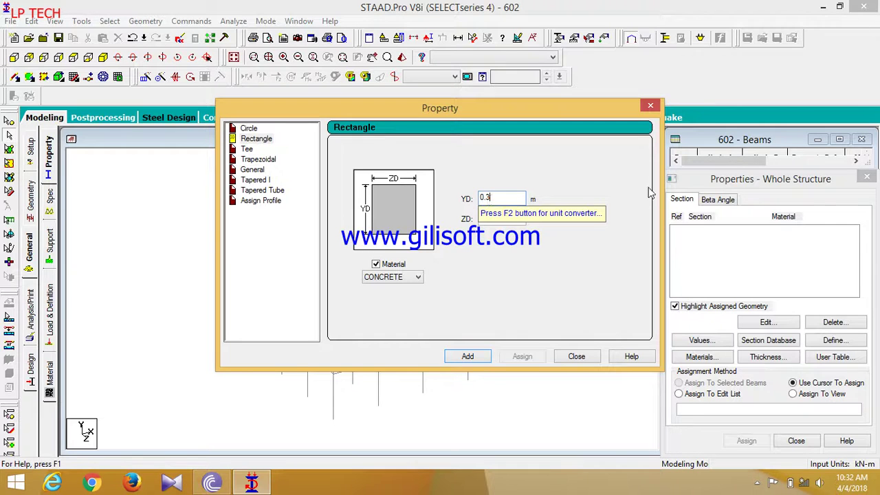
{"action": "left_click", "coordinate": [506, 218]}
{"action": "type", "text": ".3"}
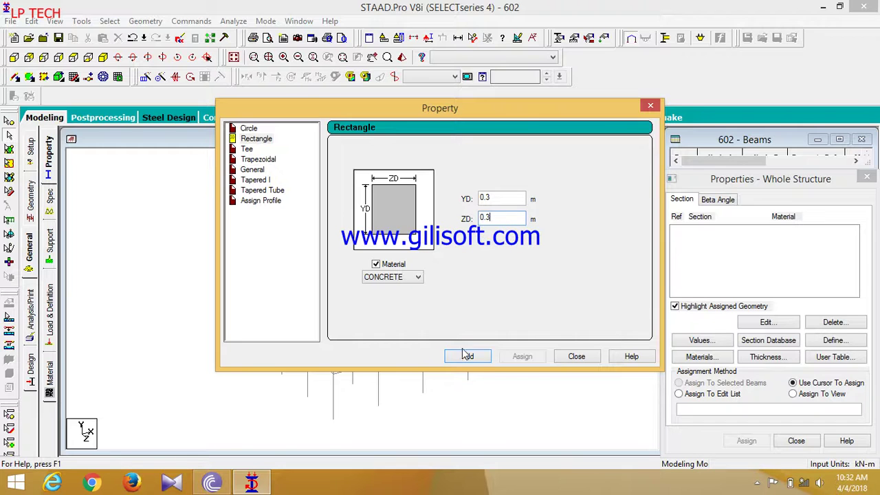
{"action": "left_click", "coordinate": [483, 357]}
{"action": "left_click", "coordinate": [562, 358]}
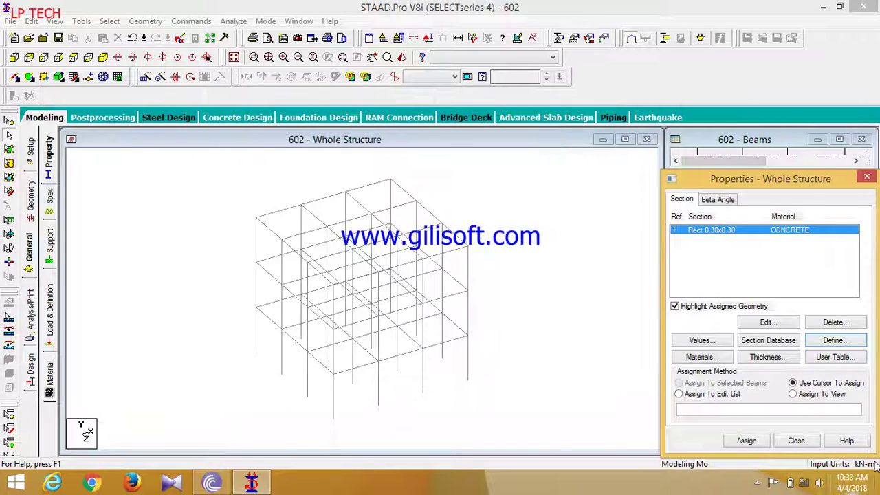
Assign the Rect 0.30x0.30 concrete section to all members in the view and clear the selection.
{"action": "left_click", "coordinate": [793, 393]}
{"action": "left_click", "coordinate": [746, 440]}
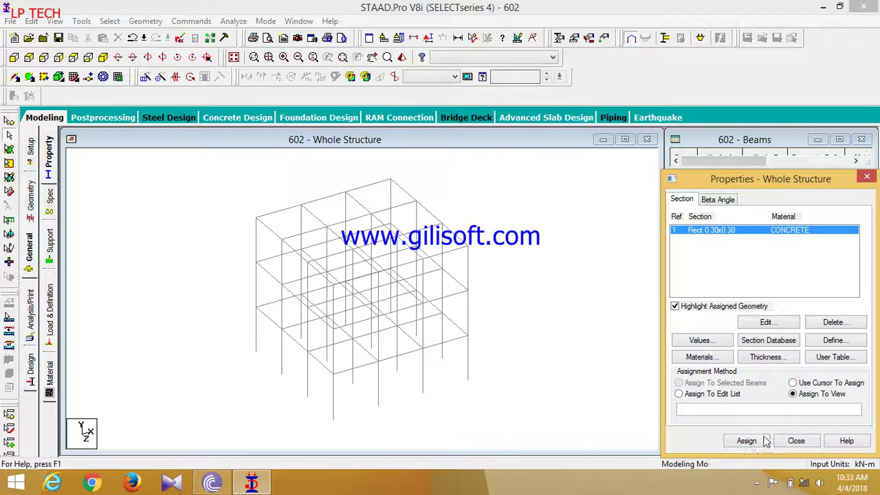
{"action": "left_click", "coordinate": [781, 347]}
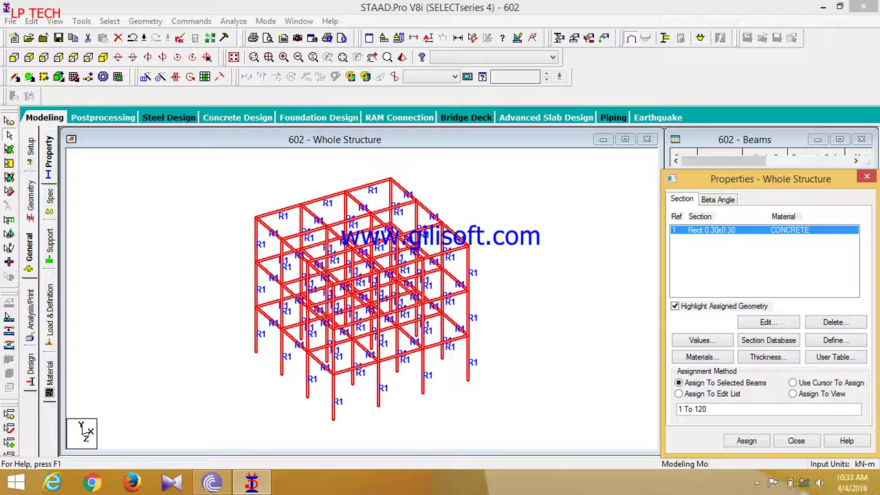
{"action": "left_click", "coordinate": [158, 322]}
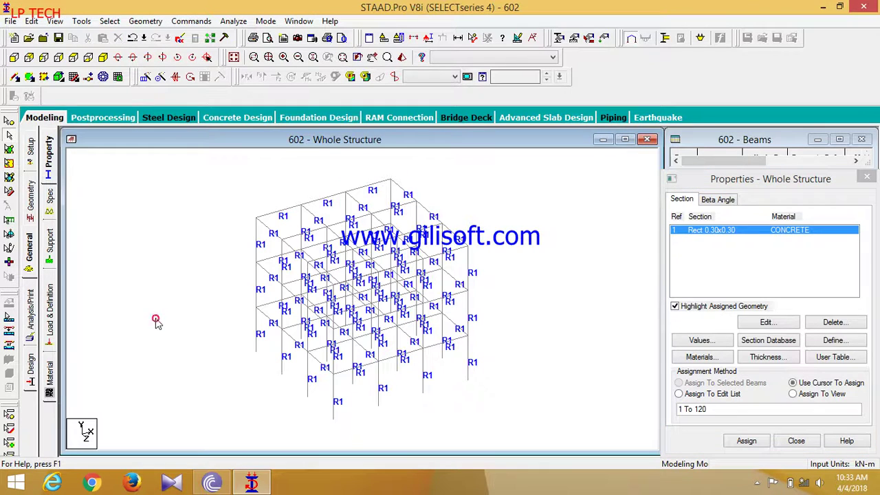
Create a fixed support for the structure.
{"action": "left_click", "coordinate": [53, 265]}
{"action": "left_click", "coordinate": [779, 347]}
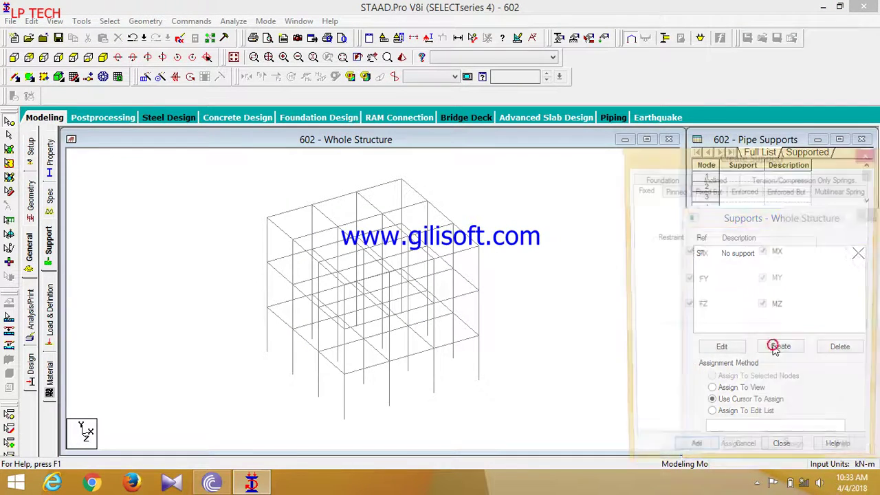
{"action": "left_click", "coordinate": [699, 456]}
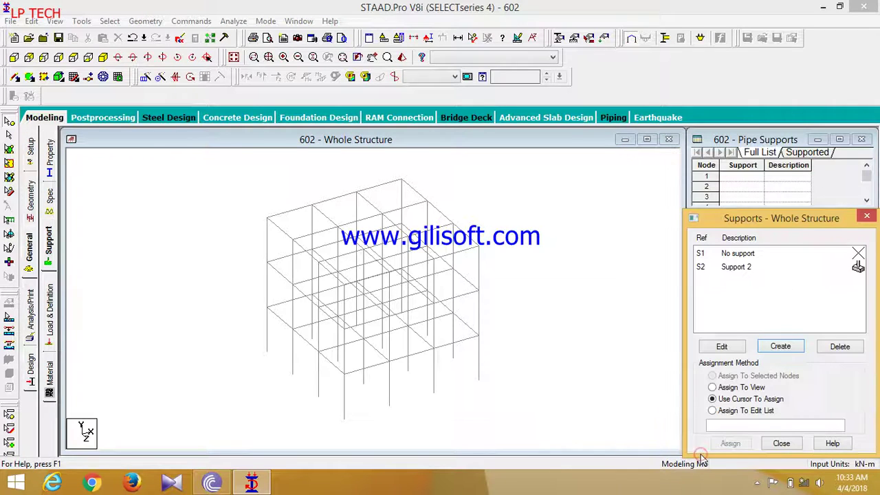
Assign the fixed support to all column base nodes of the frame.
{"action": "left_click", "coordinate": [748, 271]}
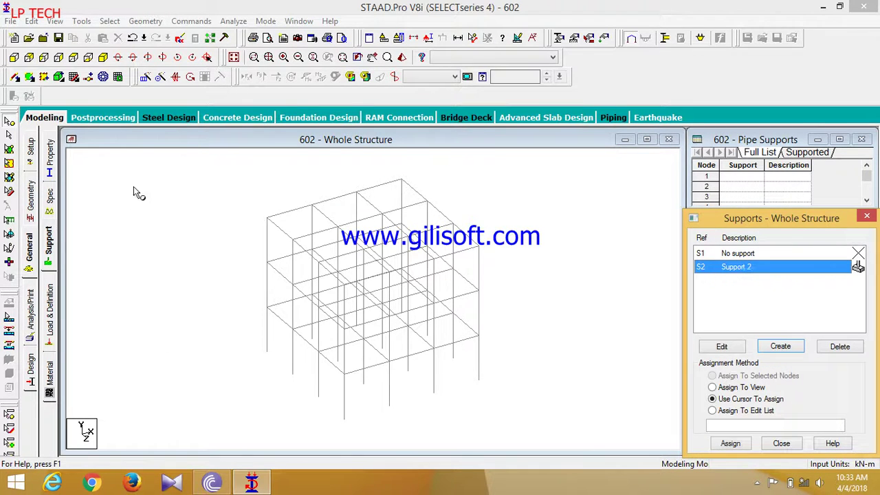
{"action": "left_click", "coordinate": [13, 57]}
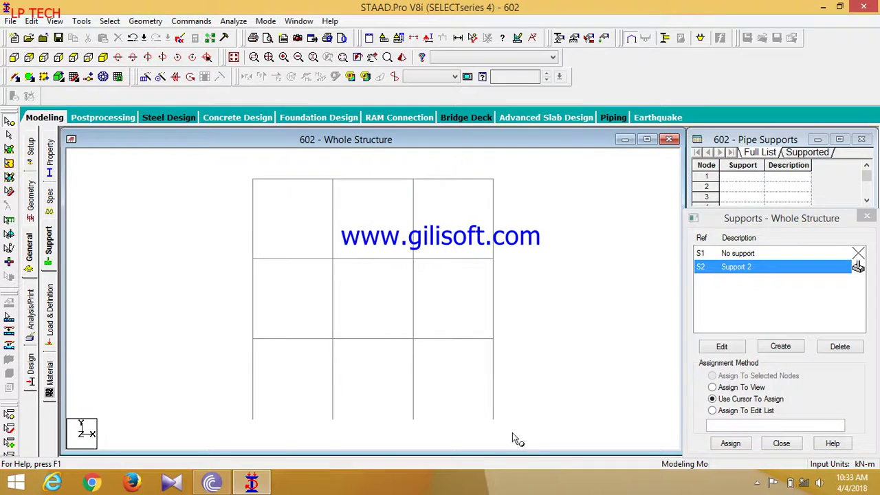
{"action": "left_click_drag", "start_coordinate": [516, 426], "coordinate": [235, 407]}
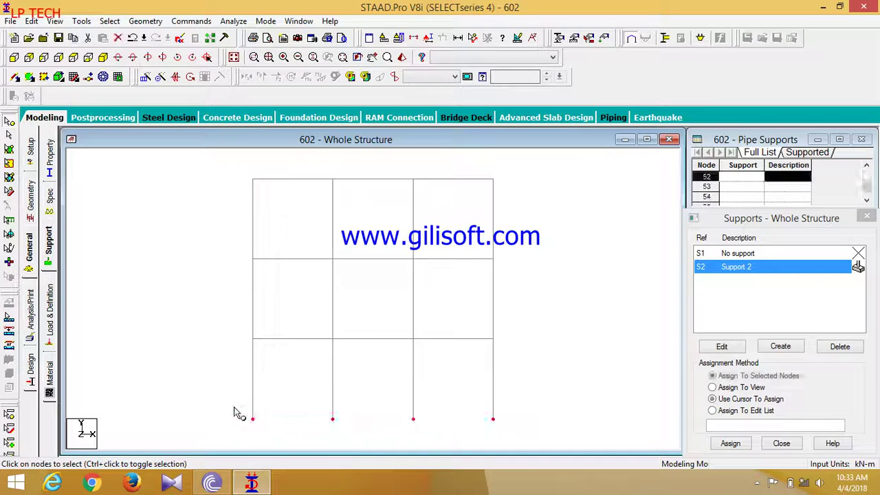
{"action": "left_click", "coordinate": [730, 443]}
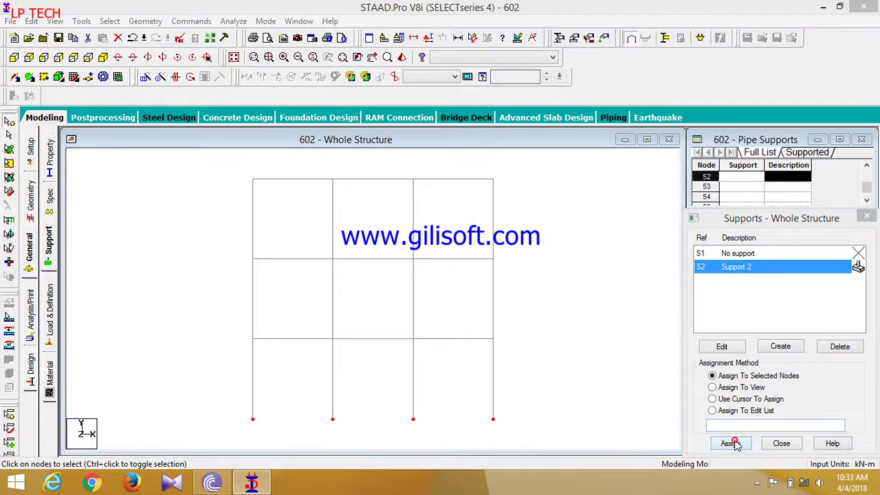
{"action": "left_click", "coordinate": [724, 366]}
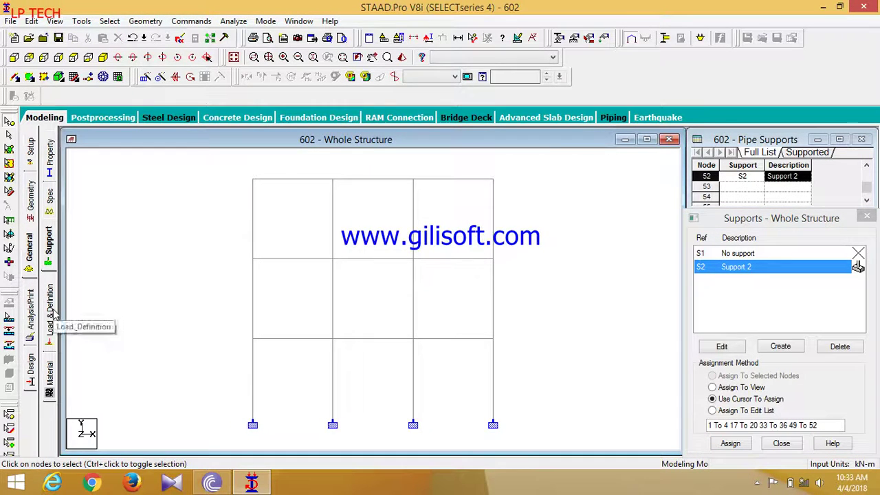
{"action": "left_click", "coordinate": [103, 57]}
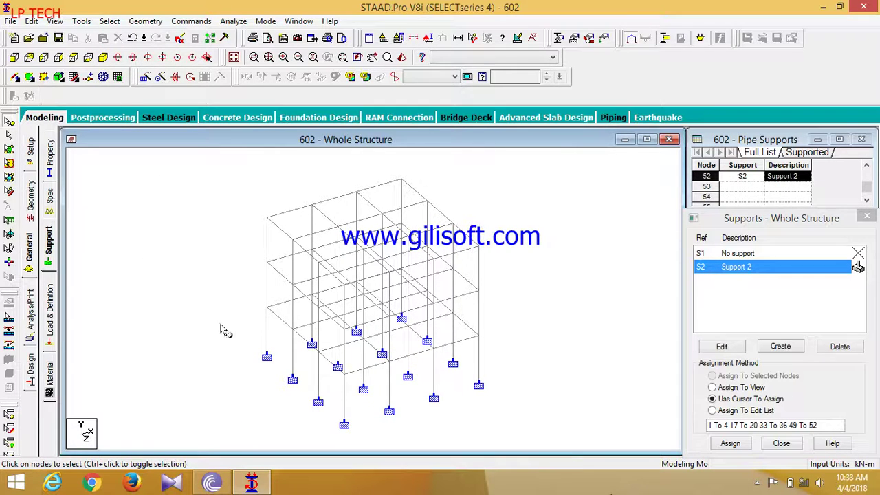
Add primary load case 1 with loading type Dead and title L1.
{"action": "left_click", "coordinate": [54, 303]}
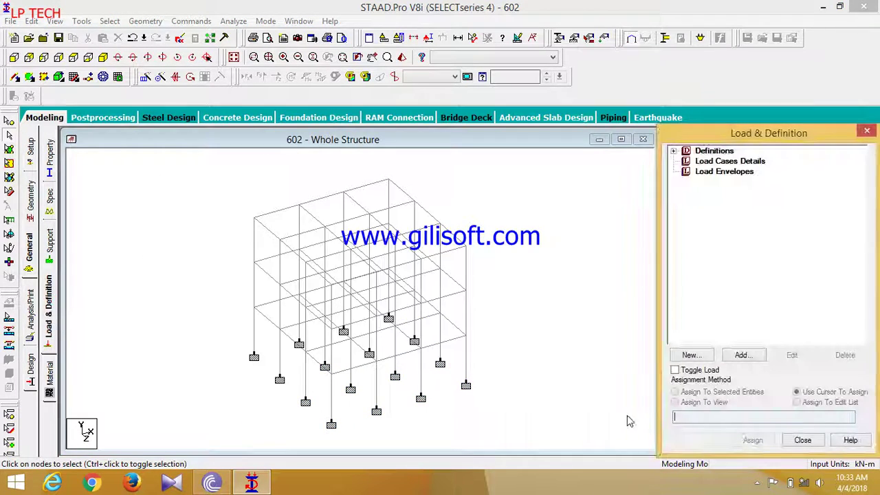
{"action": "left_click", "coordinate": [724, 162]}
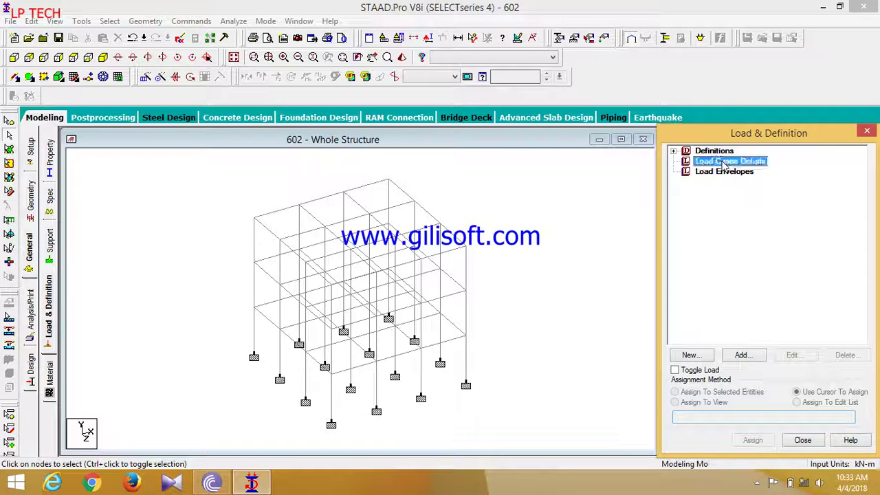
{"action": "left_click", "coordinate": [744, 361]}
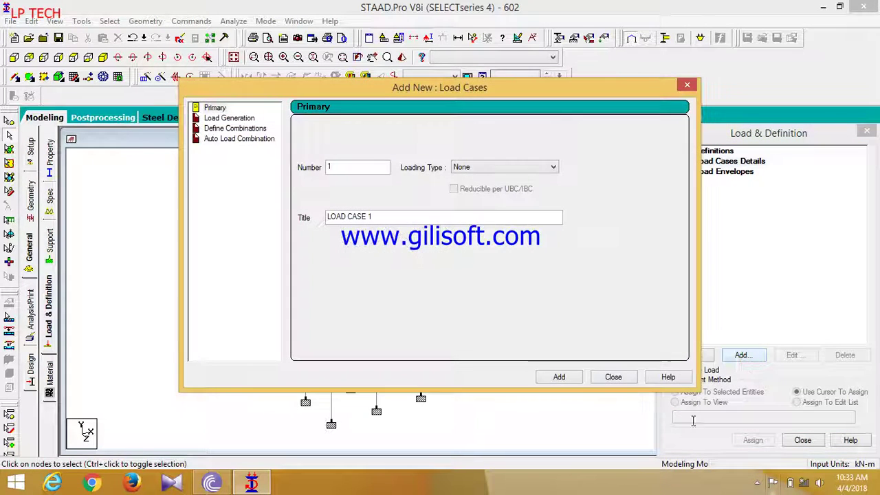
{"action": "left_click", "coordinate": [526, 169]}
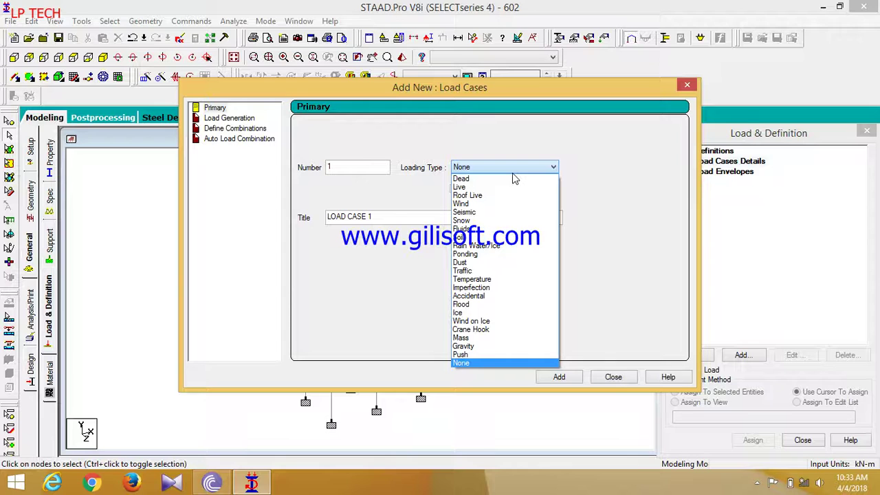
{"action": "left_click", "coordinate": [513, 179]}
{"action": "left_click", "coordinate": [436, 221]}
{"action": "left_click_drag", "start_coordinate": [436, 220], "coordinate": [303, 222]}
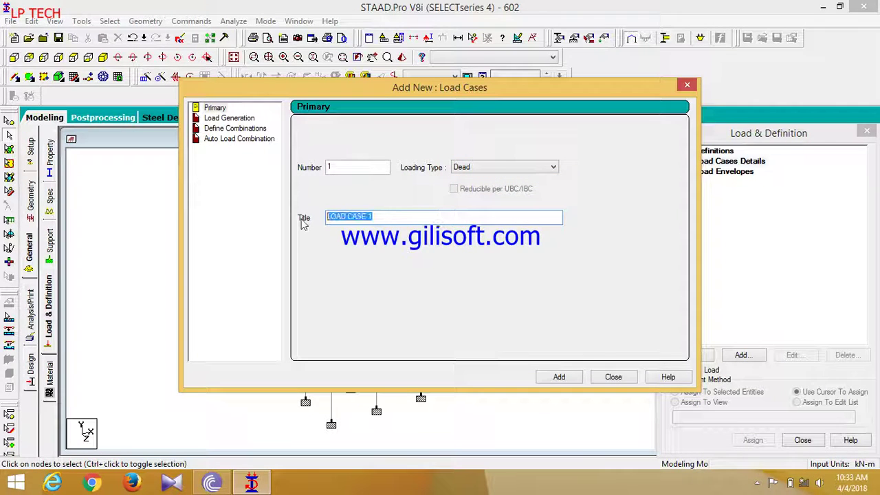
{"action": "type", "text": "L1"}
{"action": "left_click", "coordinate": [534, 376]}
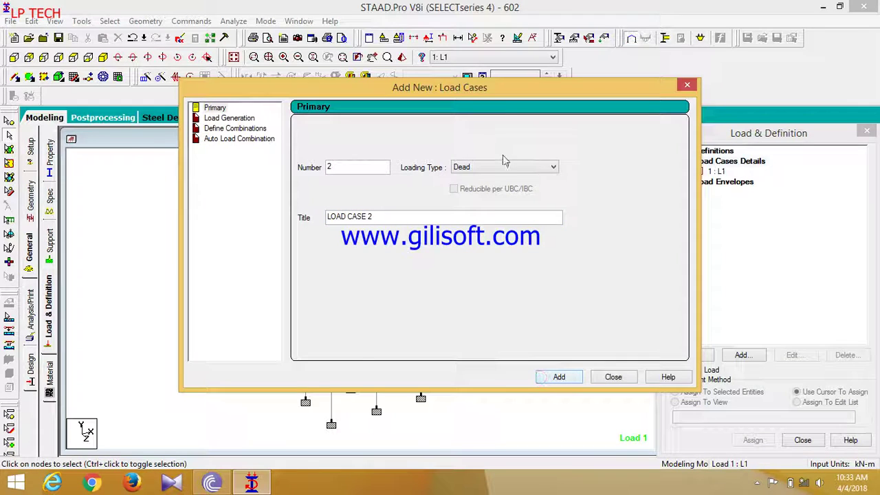
Add primary load case 2 with loading type Live and title L2.
{"action": "left_click", "coordinate": [497, 176]}
{"action": "left_click", "coordinate": [495, 188]}
{"action": "left_click_drag", "start_coordinate": [426, 216], "coordinate": [275, 240]}
{"action": "type", "text": "L2"}
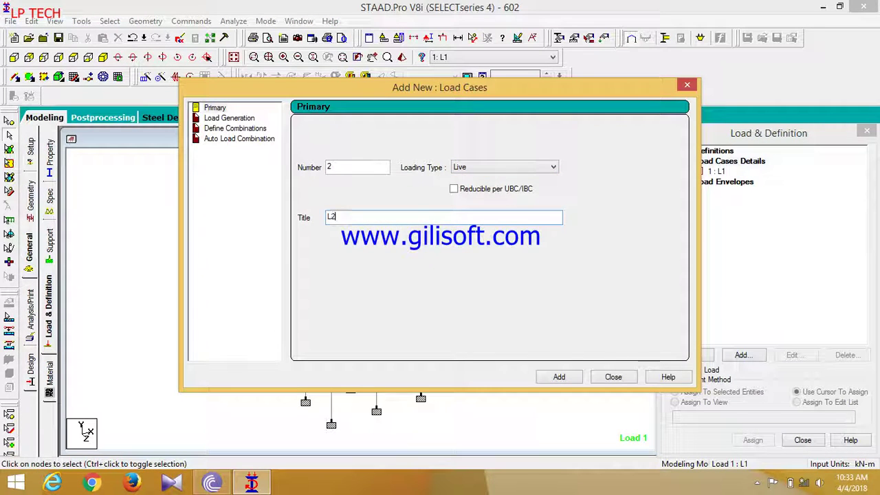
{"action": "left_click", "coordinate": [554, 375]}
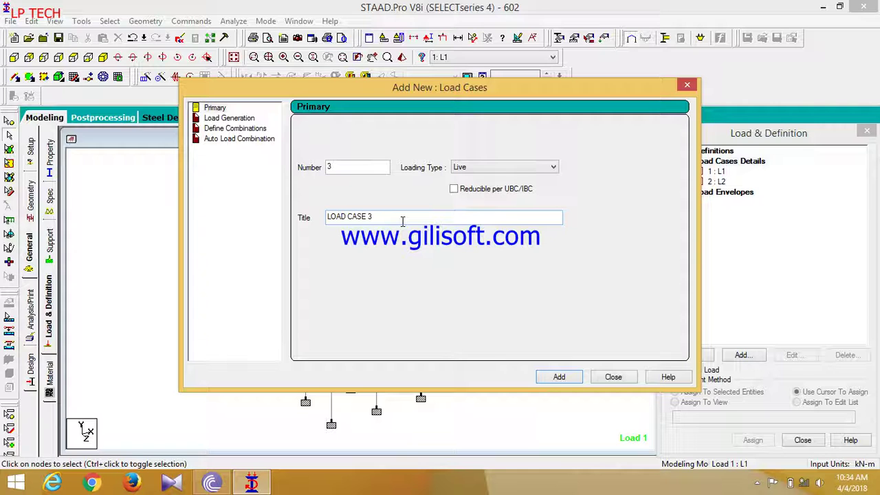
Add primary load case 3 with loading type Wind and title WL X+VE.
{"action": "left_click", "coordinate": [508, 168]}
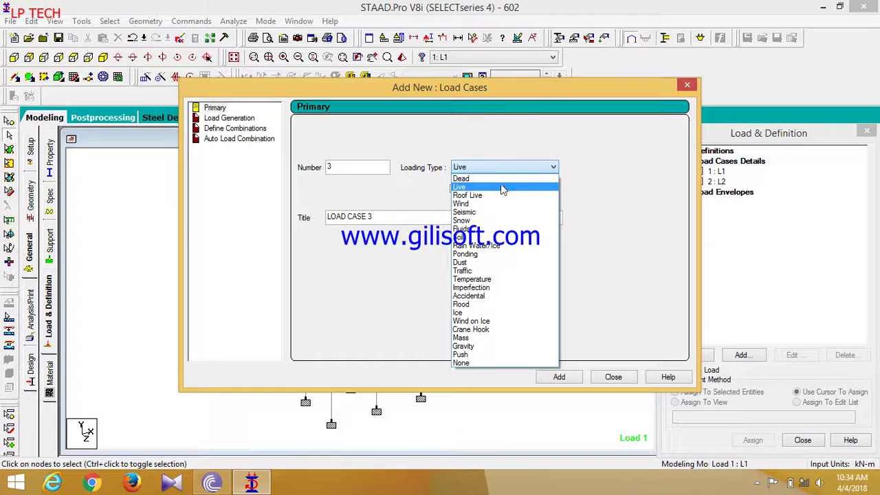
{"action": "left_click", "coordinate": [481, 204]}
{"action": "left_click_drag", "start_coordinate": [427, 218], "coordinate": [311, 224]}
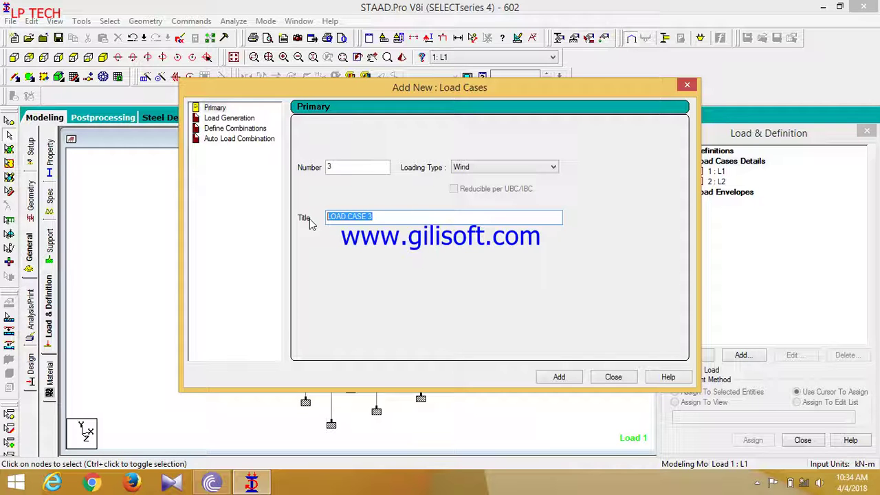
{"action": "type", "text": "WL"}
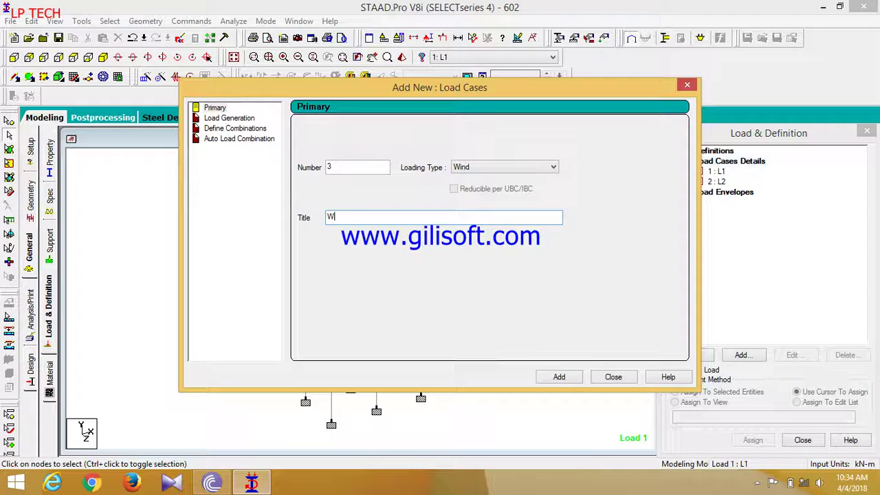
{"action": "type", "text": " X+VE"}
{"action": "left_click", "coordinate": [557, 377]}
Add primary load case 4 with loading type Wind and title WL X-VE.
{"action": "left_click_drag", "start_coordinate": [388, 220], "coordinate": [274, 223]}
{"action": "type", "text": "W"}
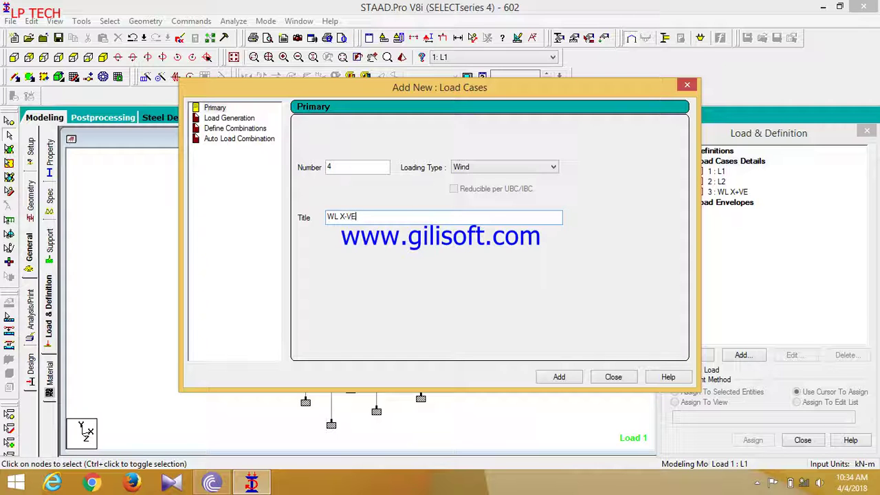
{"action": "left_click", "coordinate": [559, 377]}
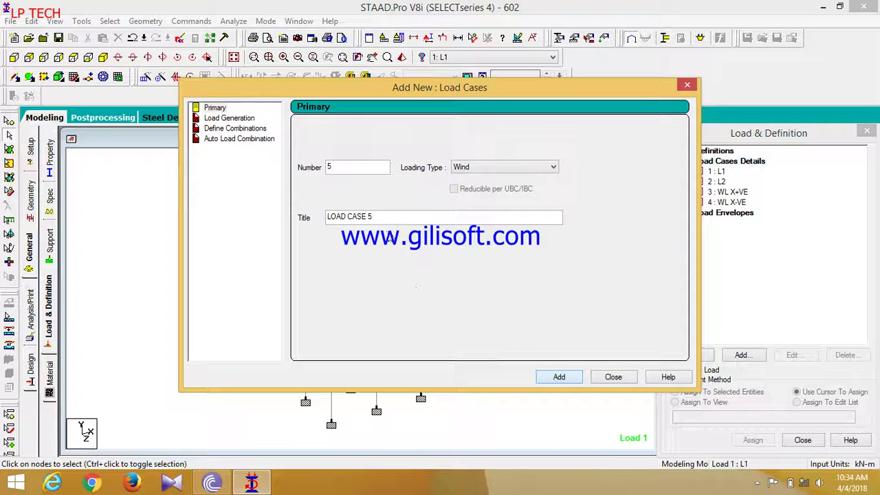
Add primary load case 5 with loading type Wind and title WL Z+VE.
{"action": "left_click_drag", "start_coordinate": [444, 217], "coordinate": [289, 225]}
{"action": "type", "text": "WL "}
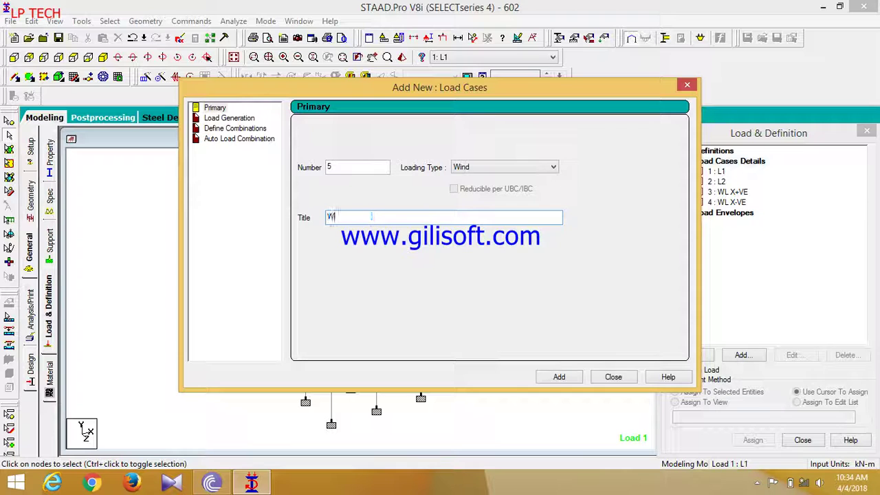
{"action": "type", "text": "Z+VE"}
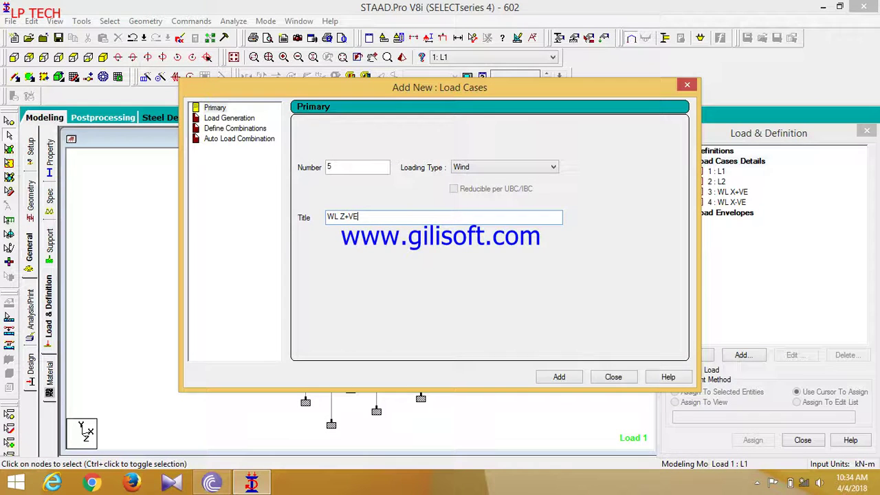
{"action": "left_click", "coordinate": [559, 377]}
Add primary load case 6 with loading type Wind and title WL Z-VE, and finish adding load cases.
{"action": "left_click_drag", "start_coordinate": [373, 219], "coordinate": [320, 219]}
{"action": "type", "text": "WL"}
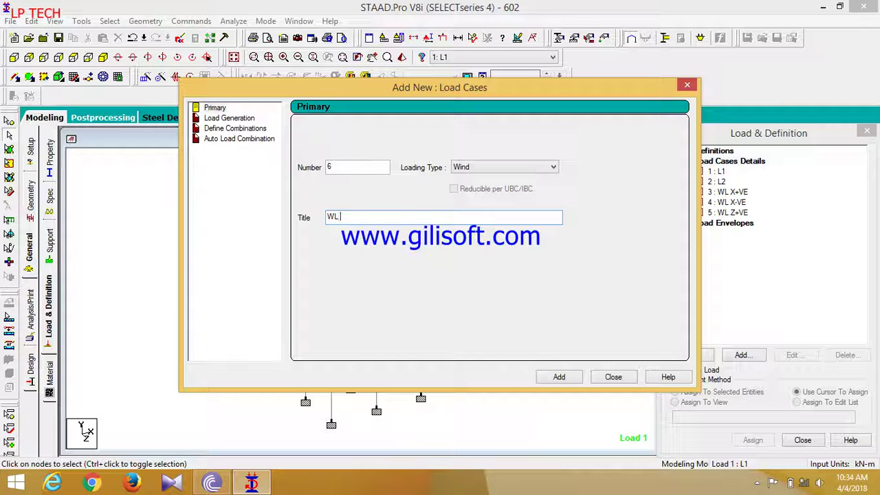
{"action": "type", "text": "Z-VE"}
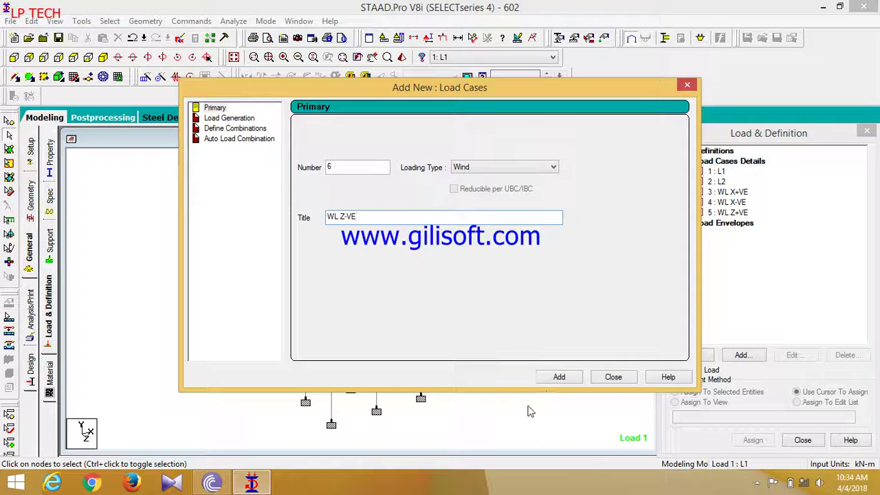
{"action": "left_click", "coordinate": [555, 377]}
{"action": "left_click", "coordinate": [608, 376]}
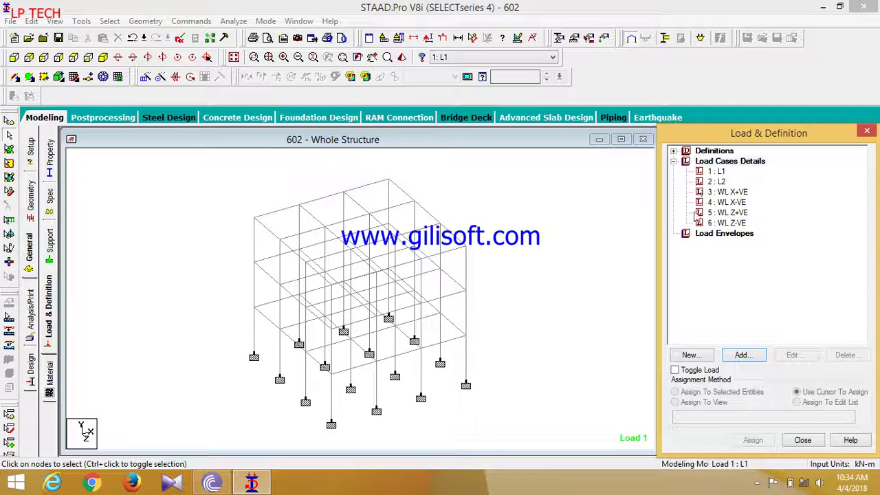
Add a selfweight load in the Y direction with factor -1 to load case L1.
{"action": "left_click", "coordinate": [716, 171]}
{"action": "left_click", "coordinate": [741, 354]}
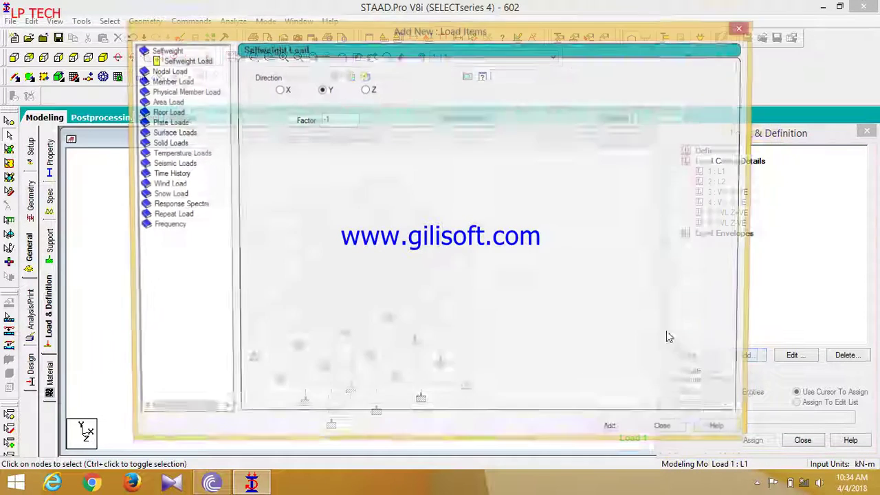
{"action": "left_click", "coordinate": [622, 433]}
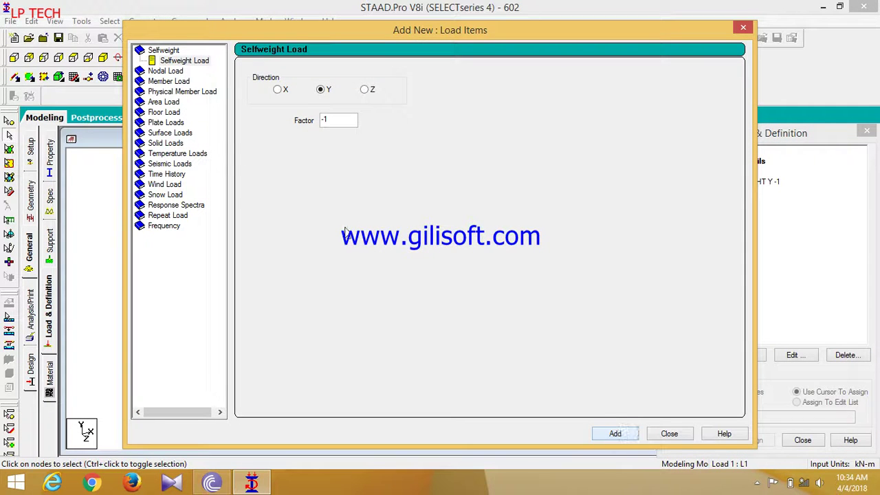
Add a uniform member force of -4 kN/m in the GY direction to load case L1.
{"action": "left_click", "coordinate": [168, 82]}
{"action": "left_click", "coordinate": [360, 104]}
{"action": "key", "text": "BackSpace"}
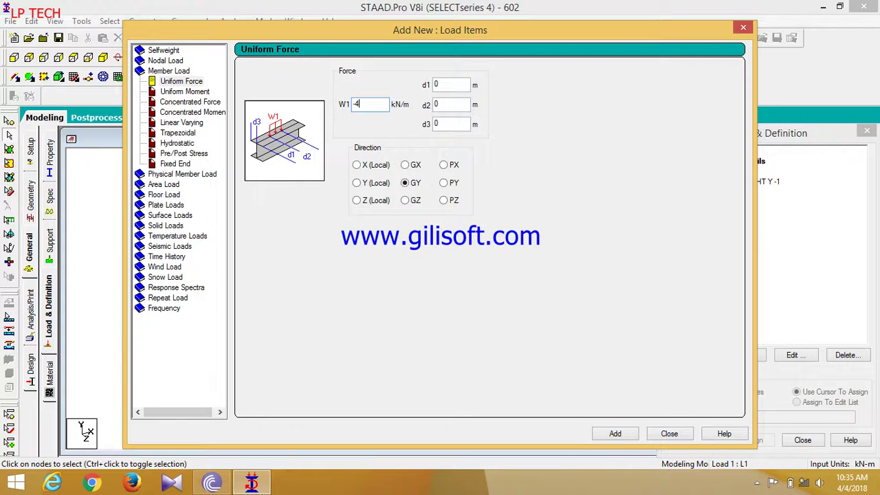
{"action": "left_click", "coordinate": [630, 436]}
Add a Global Y floor load of -4 kN/m2 with a Y range of 4 to 24 m to L1 and display it.
{"action": "left_click", "coordinate": [175, 196]}
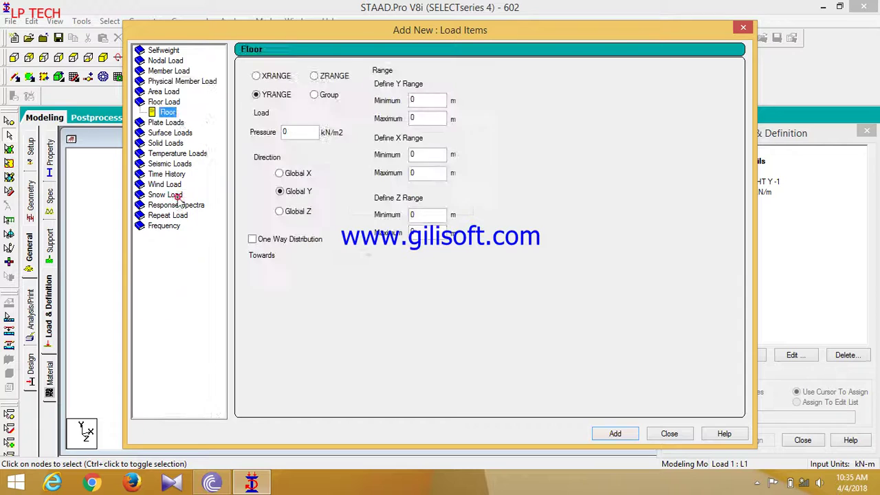
{"action": "double_click", "coordinate": [307, 133]}
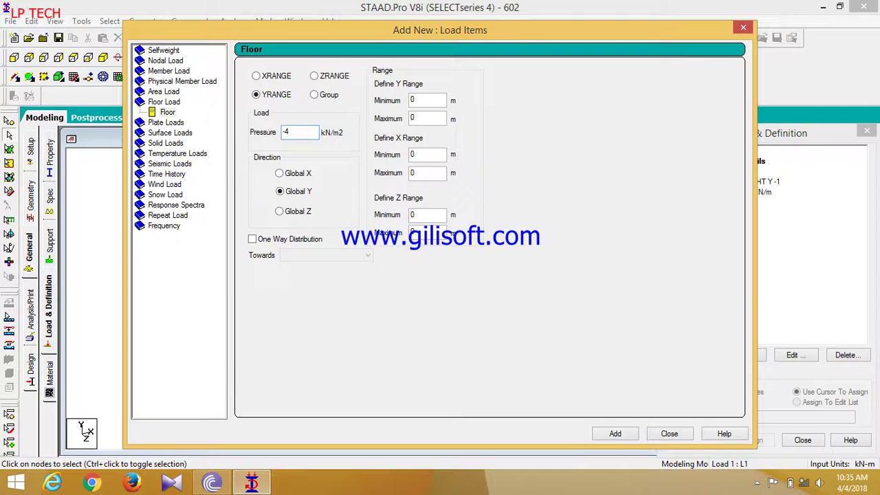
{"action": "left_click_drag", "start_coordinate": [441, 101], "coordinate": [412, 101]}
{"action": "key", "text": "Tab"}
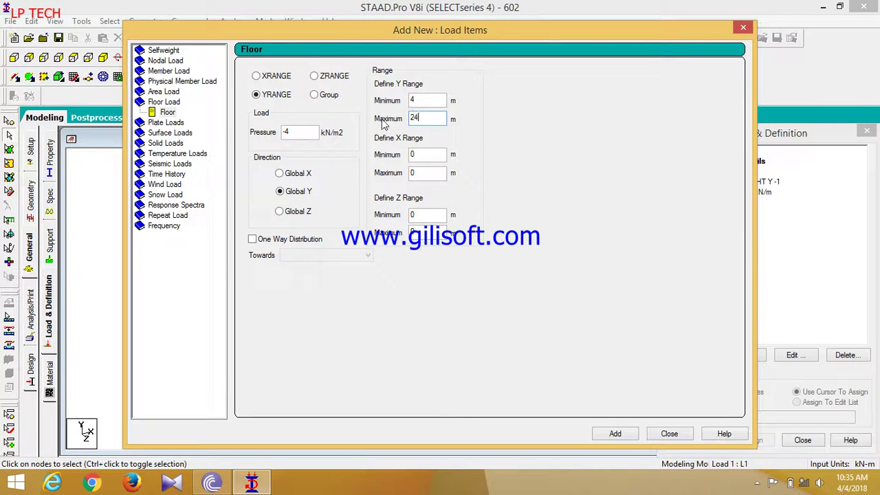
{"action": "type", "text": "24"}
{"action": "left_click", "coordinate": [624, 437]}
{"action": "left_click", "coordinate": [668, 434]}
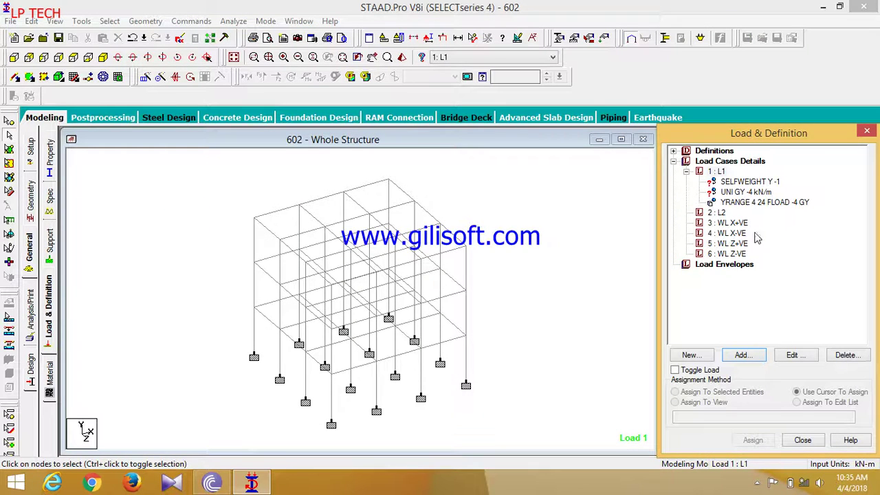
{"action": "left_click", "coordinate": [741, 203]}
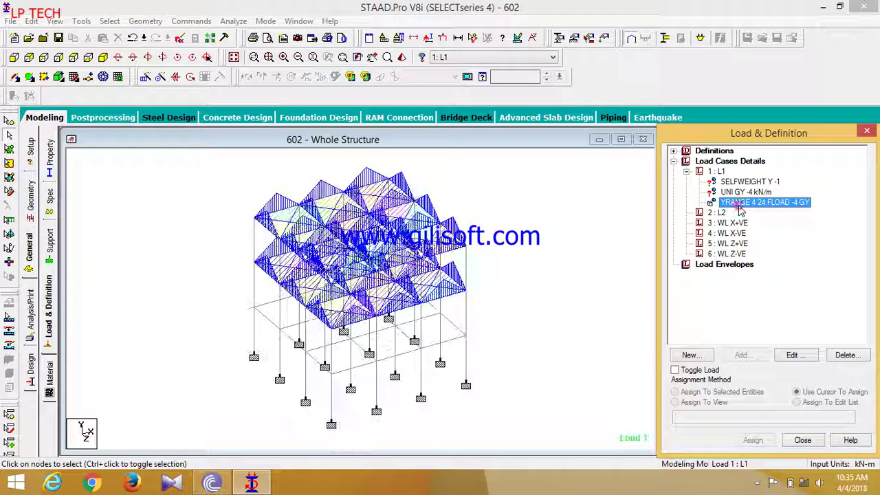
Add a Global Y floor load of -2 kN/m2 with a Y range of 4 to 24 m to load case L2.
{"action": "left_click", "coordinate": [720, 213]}
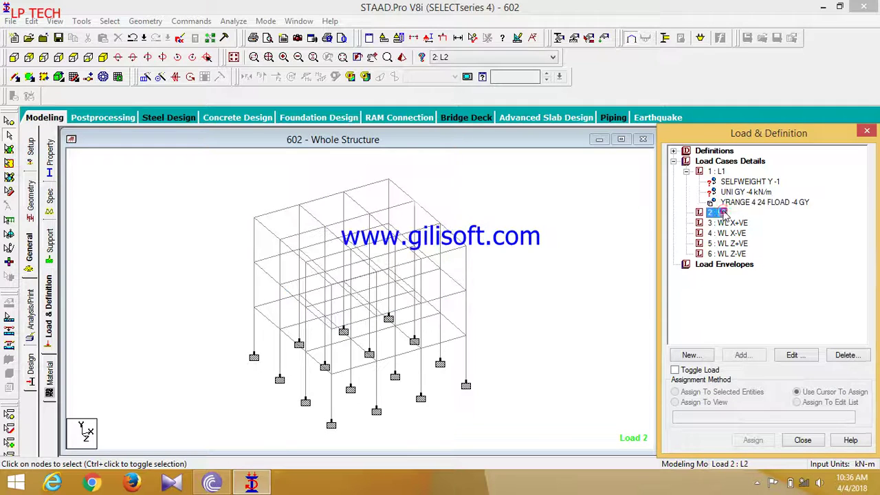
{"action": "left_click", "coordinate": [744, 355]}
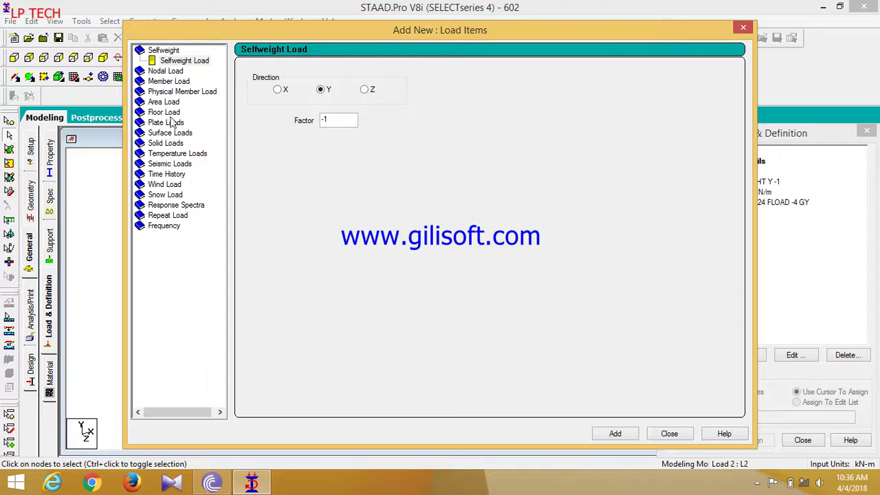
{"action": "left_click", "coordinate": [173, 112]}
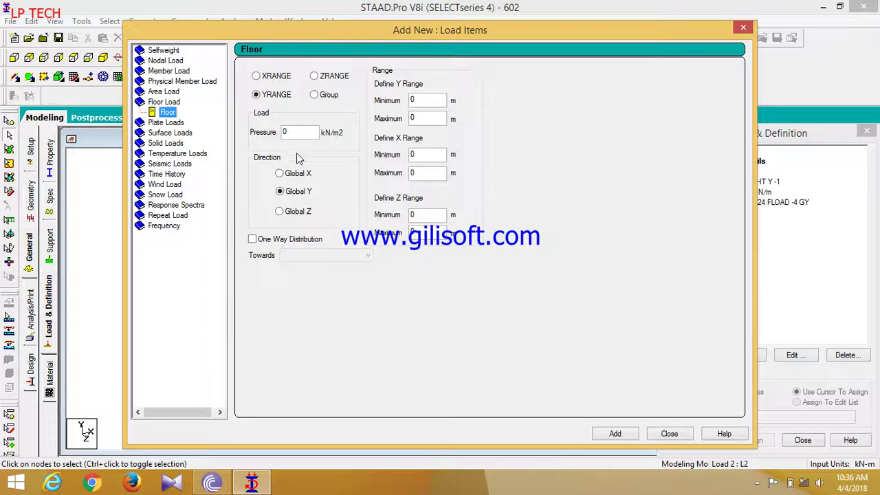
{"action": "double_click", "coordinate": [302, 132]}
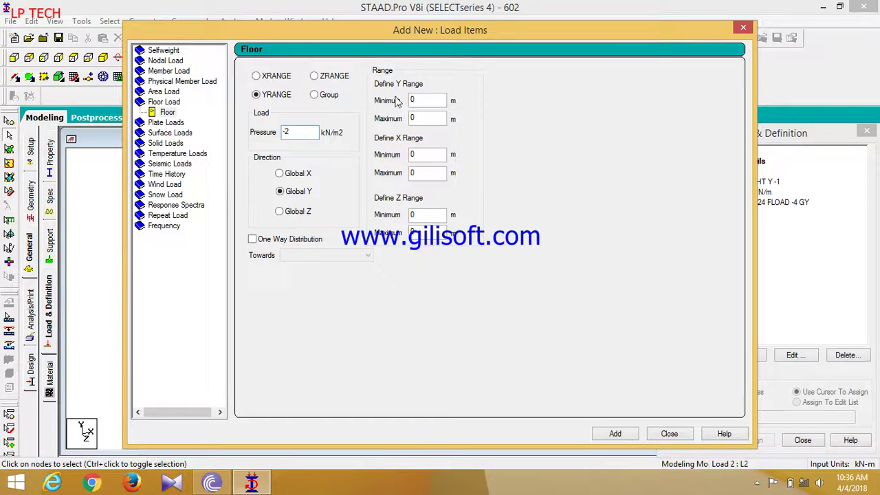
{"action": "double_click", "coordinate": [433, 100]}
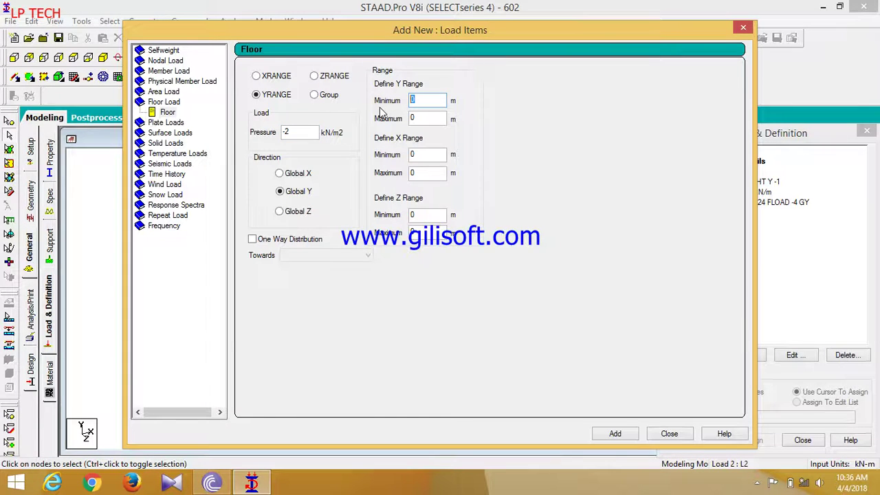
{"action": "double_click", "coordinate": [426, 120]}
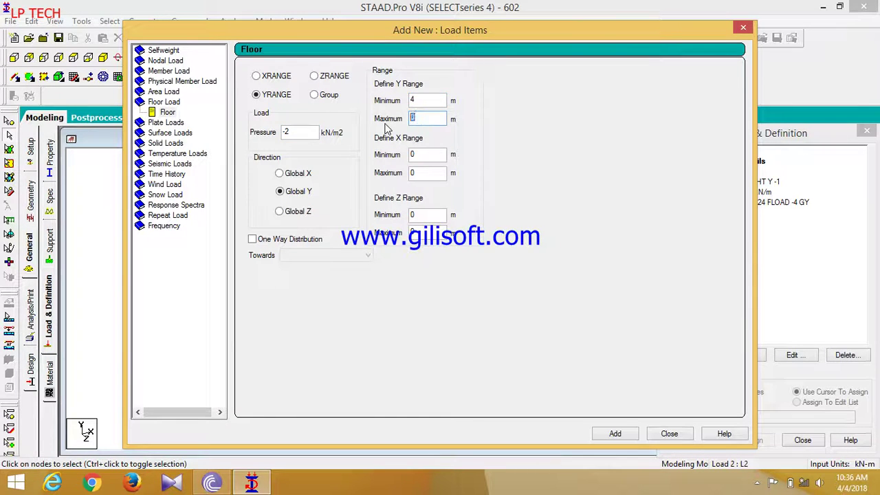
{"action": "left_click", "coordinate": [629, 434]}
{"action": "left_click", "coordinate": [667, 434]}
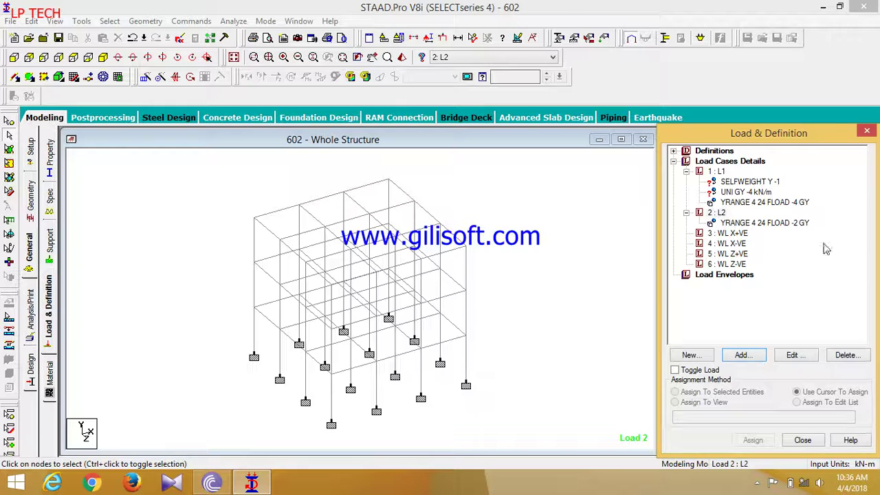
Assign the selfweight load of L1 to the whole structure in view.
{"action": "left_click", "coordinate": [768, 183]}
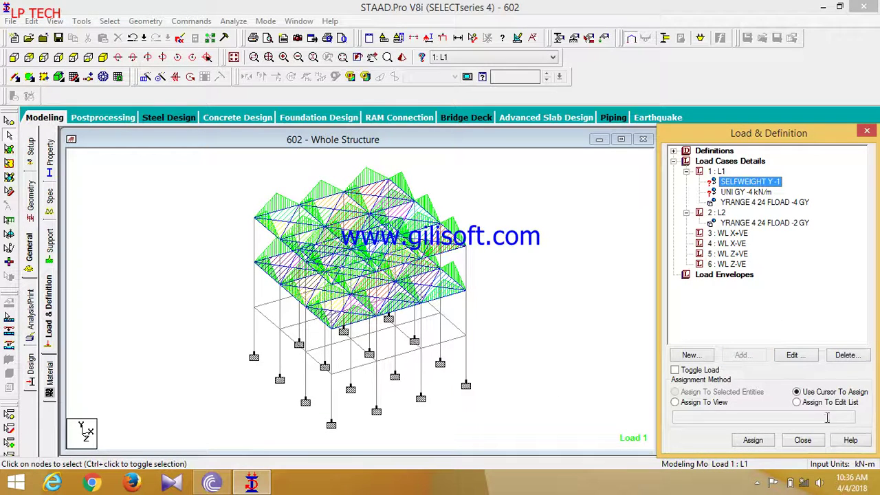
{"action": "left_click", "coordinate": [716, 406]}
{"action": "left_click", "coordinate": [752, 440]}
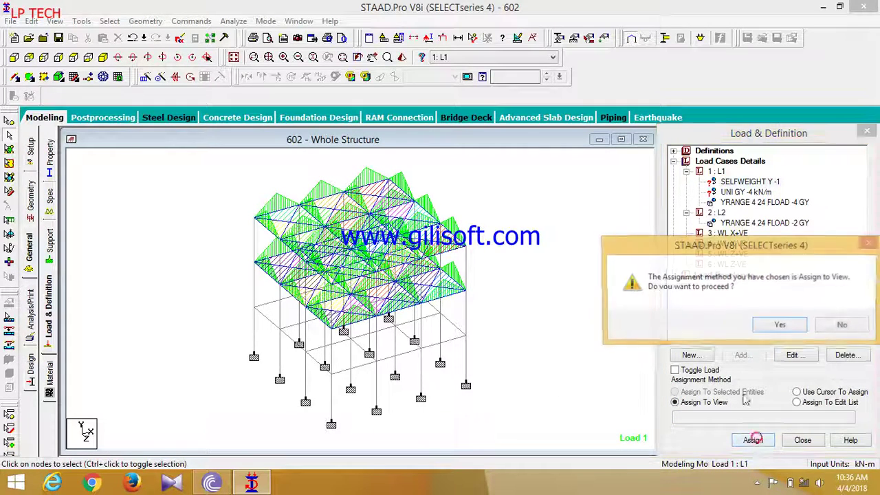
{"action": "left_click", "coordinate": [777, 327]}
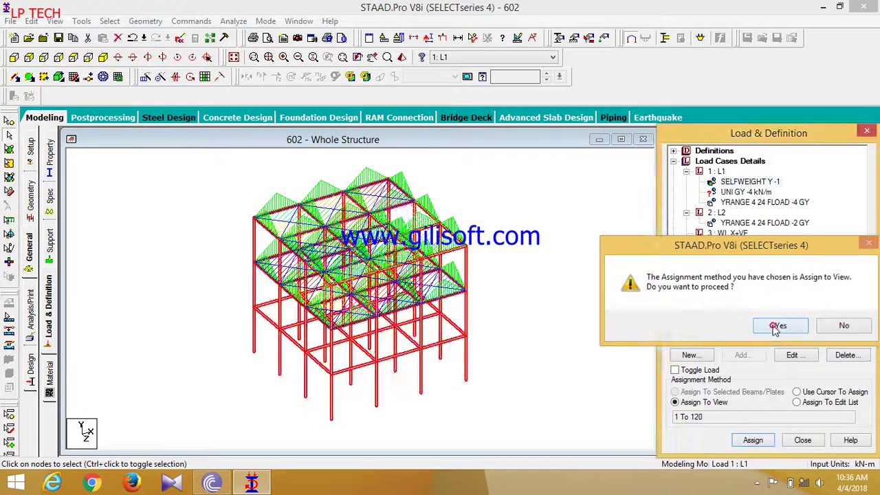
Select all beams parallel to X and Z and assign the -4 kN/m uniform load of L1 to them.
{"action": "left_click", "coordinate": [749, 194]}
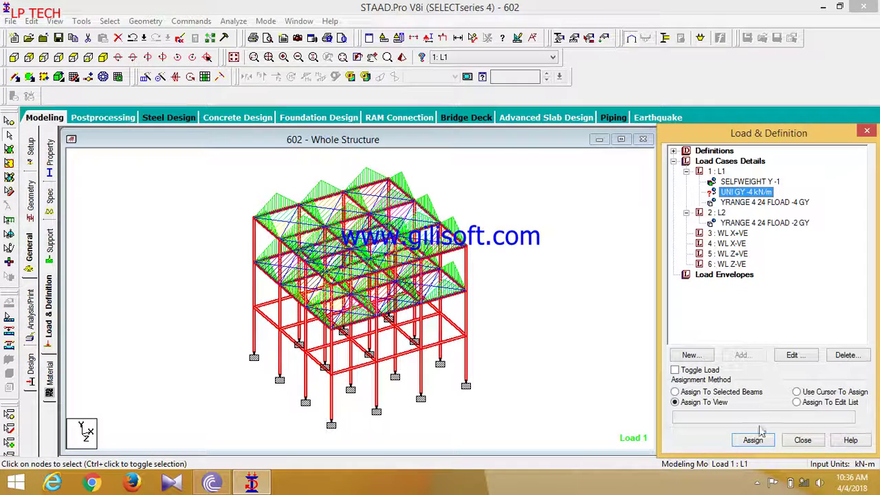
{"action": "left_click", "coordinate": [521, 348]}
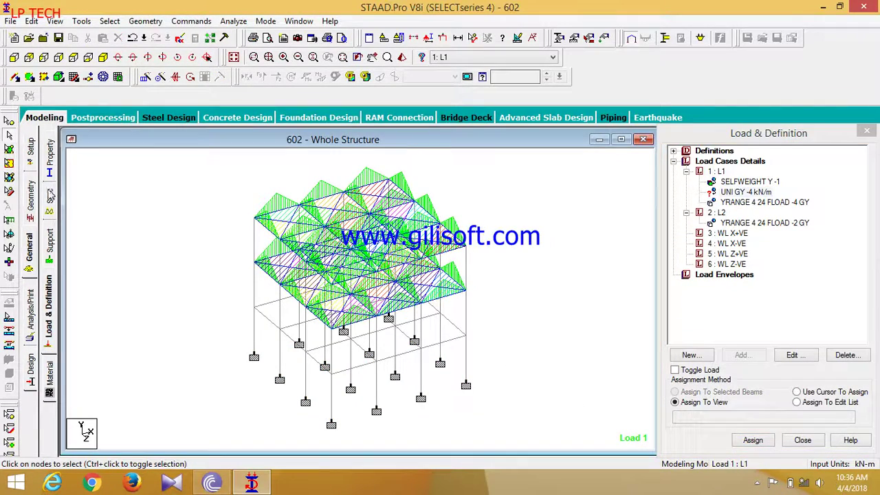
{"action": "left_click", "coordinate": [110, 20]}
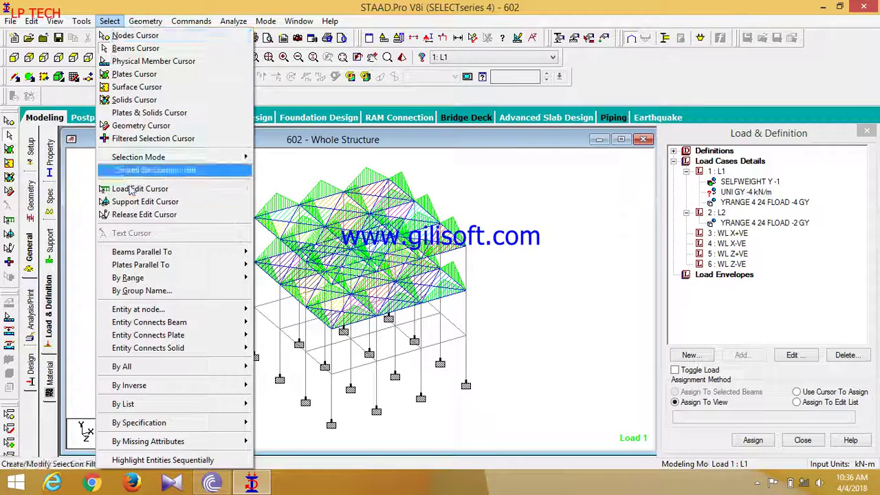
{"action": "mouse_move", "coordinate": [152, 251]}
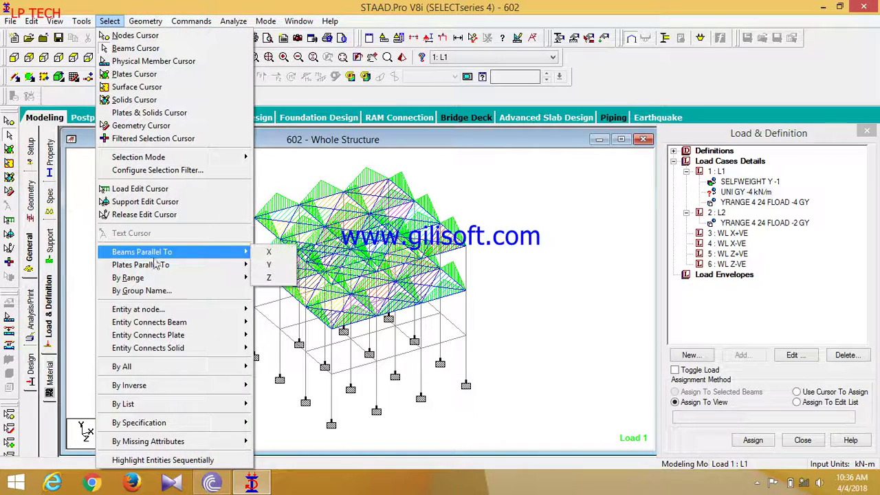
{"action": "left_click", "coordinate": [266, 252]}
{"action": "left_click", "coordinate": [109, 21]}
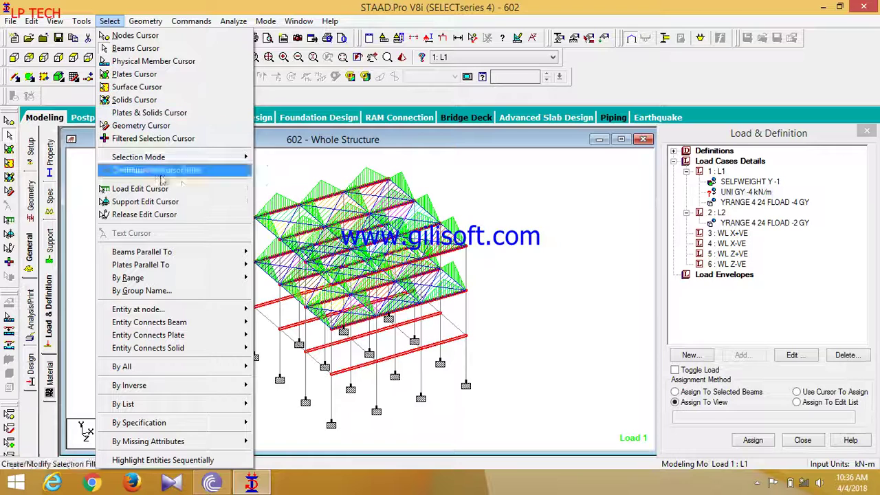
{"action": "mouse_move", "coordinate": [234, 253]}
{"action": "left_click", "coordinate": [268, 277]}
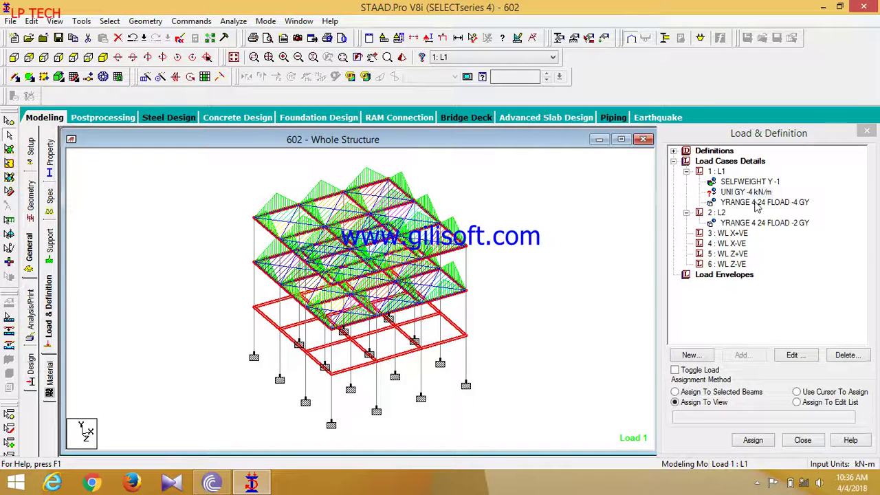
{"action": "left_click", "coordinate": [720, 393]}
{"action": "left_click", "coordinate": [762, 442]}
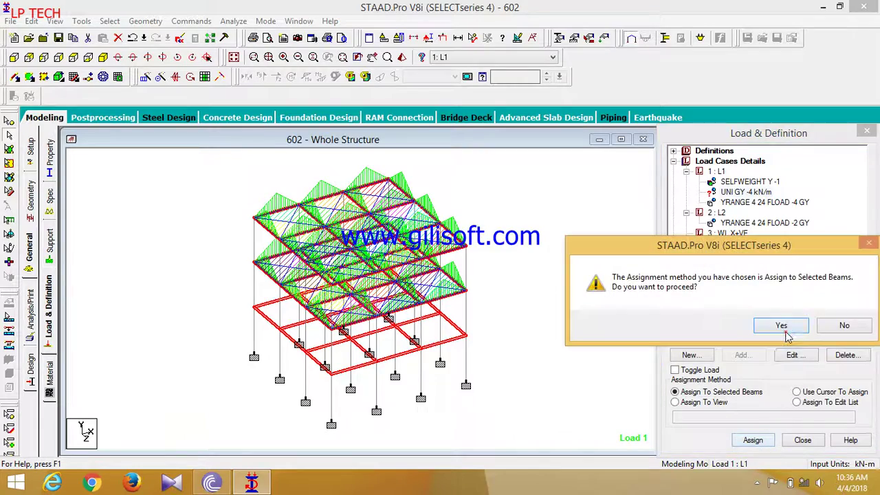
{"action": "left_click", "coordinate": [782, 324]}
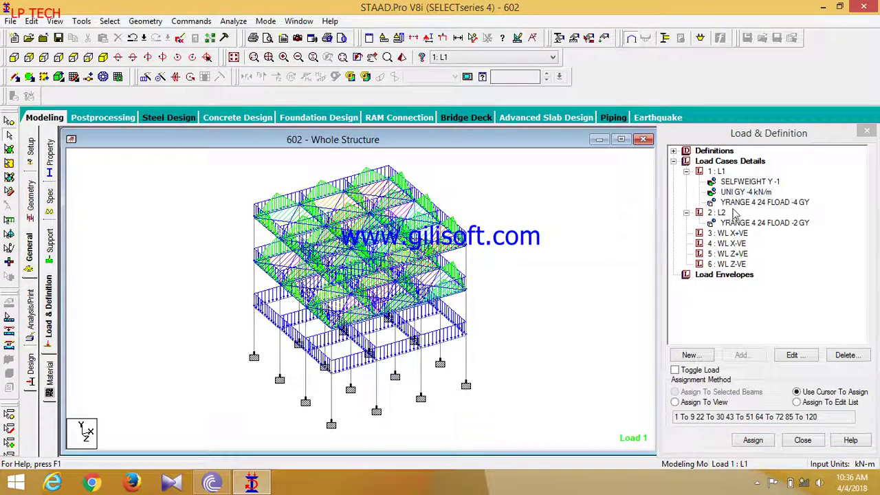
Display the floor, uniform and selfweight loads of L1 on the model, and accept the automatic save.
{"action": "left_click", "coordinate": [740, 201]}
{"action": "left_click", "coordinate": [740, 192]}
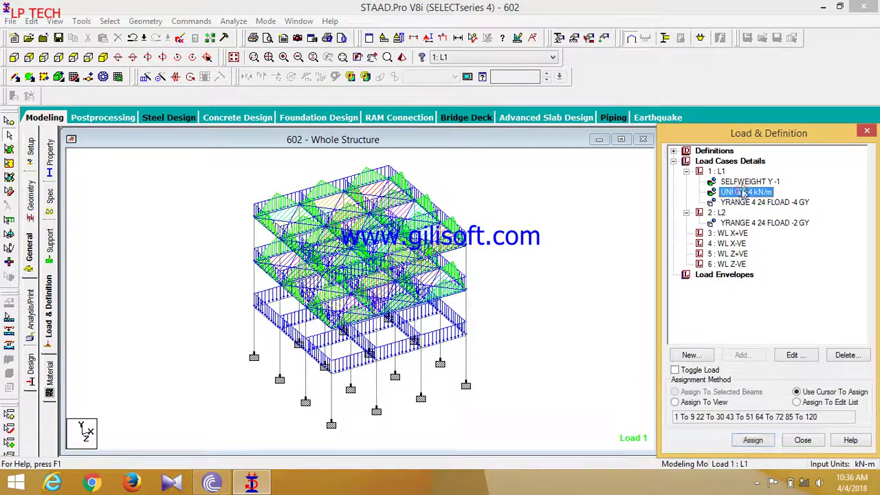
{"action": "left_click", "coordinate": [739, 181]}
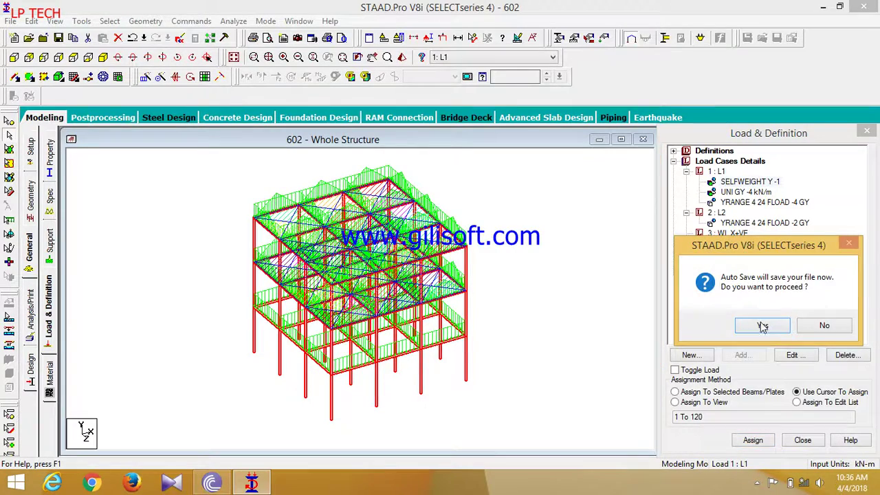
{"action": "left_click", "coordinate": [762, 325]}
{"action": "left_click", "coordinate": [371, 259]}
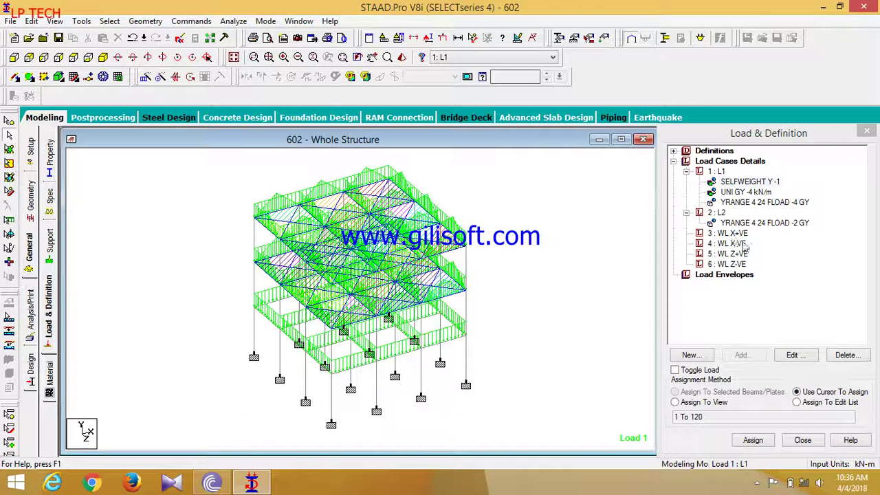
Add wind definition type 1 with the comment WIND 1 and open its intensity definition.
{"action": "left_click", "coordinate": [685, 171]}
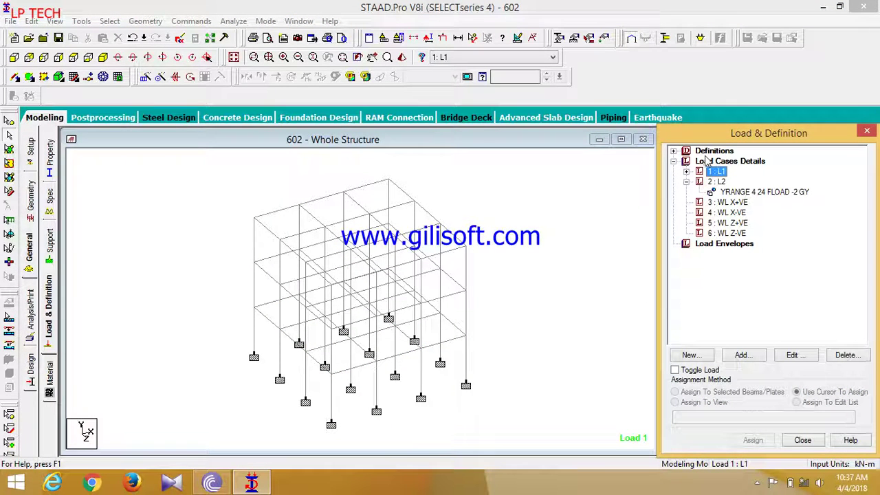
{"action": "double_click", "coordinate": [712, 151]}
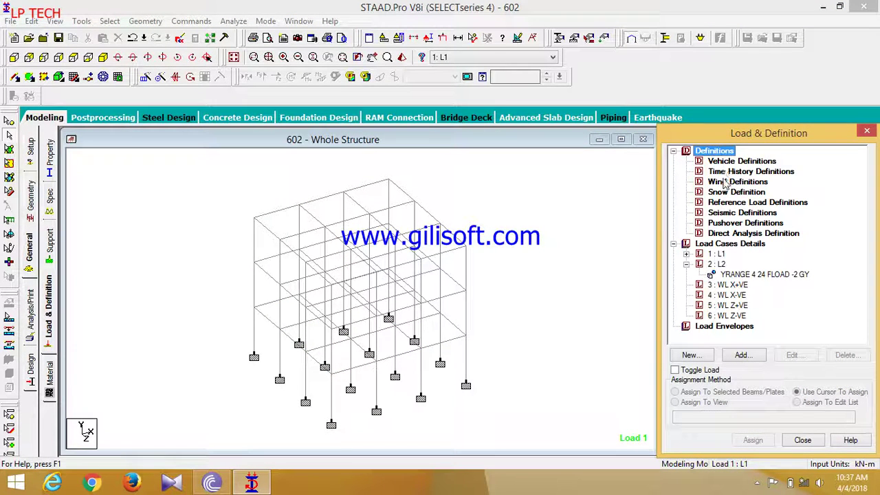
{"action": "left_click", "coordinate": [725, 181]}
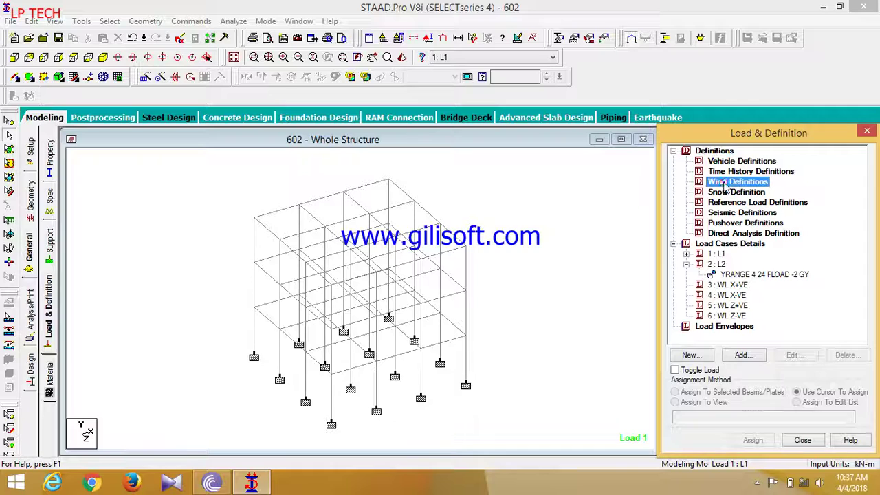
{"action": "left_click", "coordinate": [740, 354]}
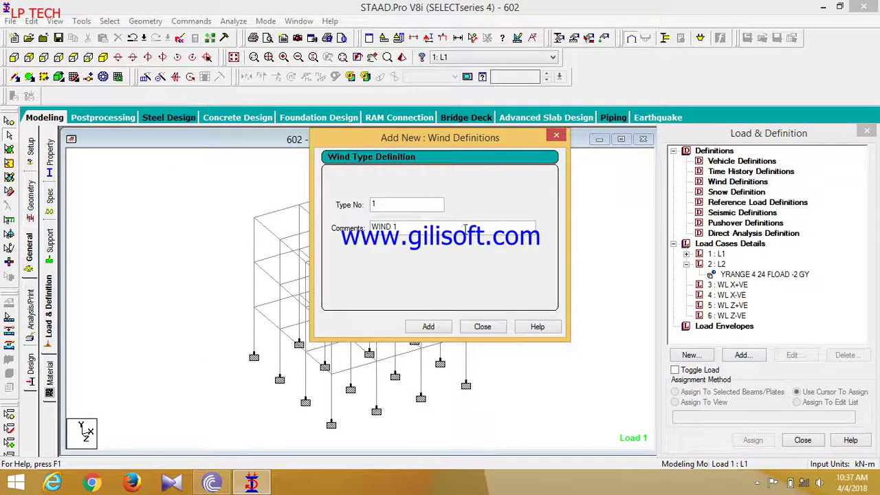
{"action": "left_click", "coordinate": [429, 327]}
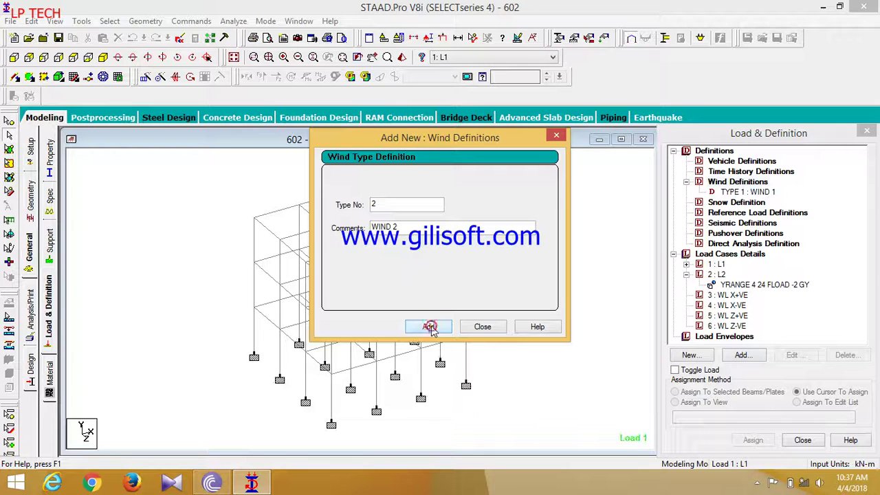
{"action": "left_click", "coordinate": [482, 327]}
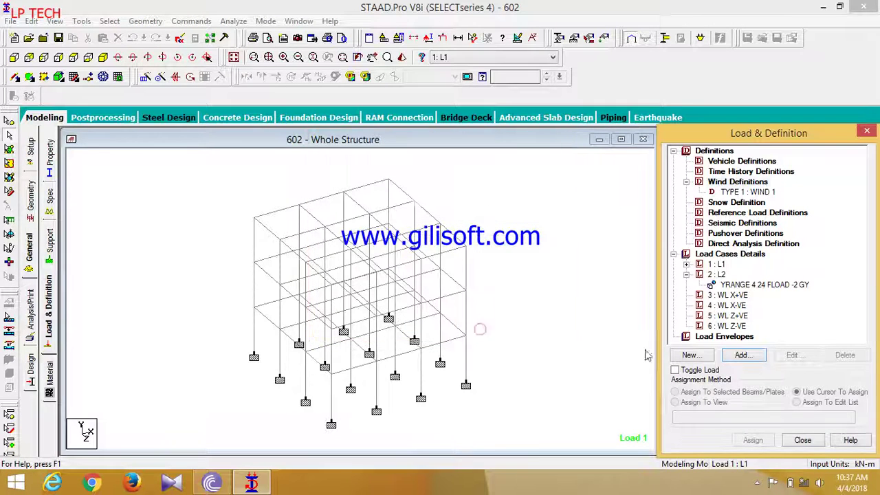
{"action": "left_click", "coordinate": [754, 192]}
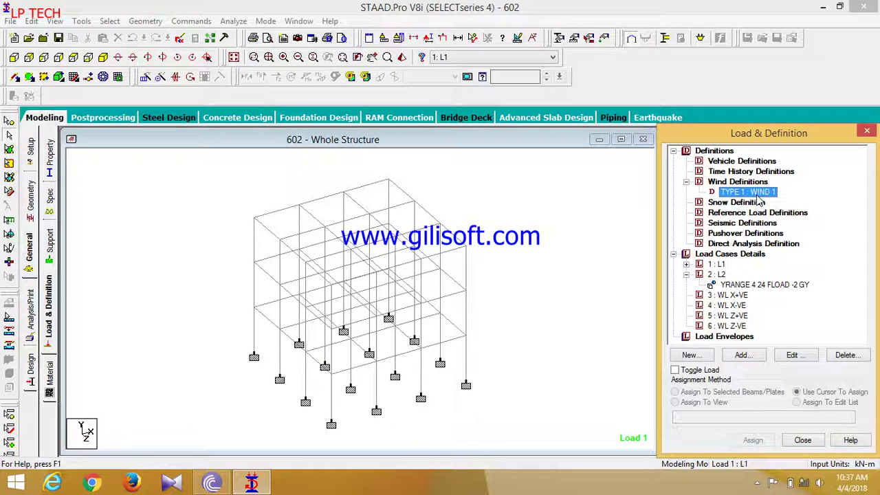
{"action": "left_click", "coordinate": [755, 355]}
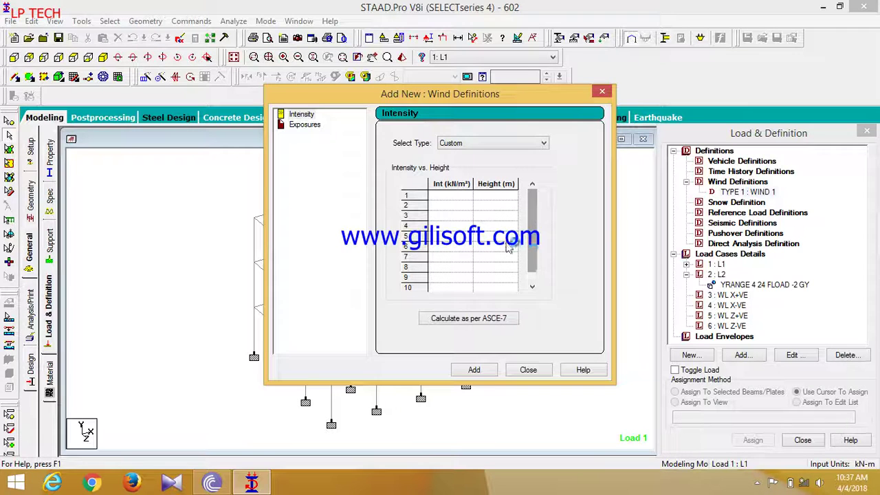
Enter a custom wind intensity of 1.5 kN/m² at a height of 24 m.
{"action": "left_click", "coordinate": [466, 197]}
{"action": "type", "text": "1.5"}
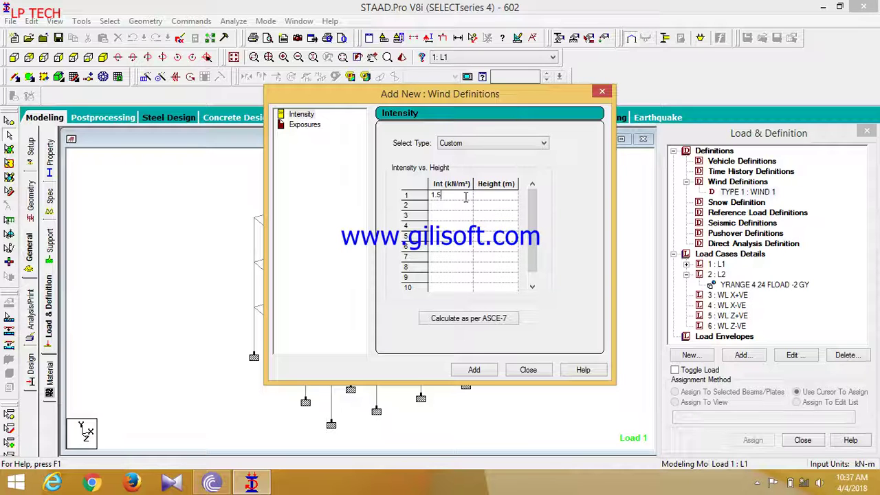
{"action": "left_click", "coordinate": [490, 196]}
{"action": "type", "text": "24"}
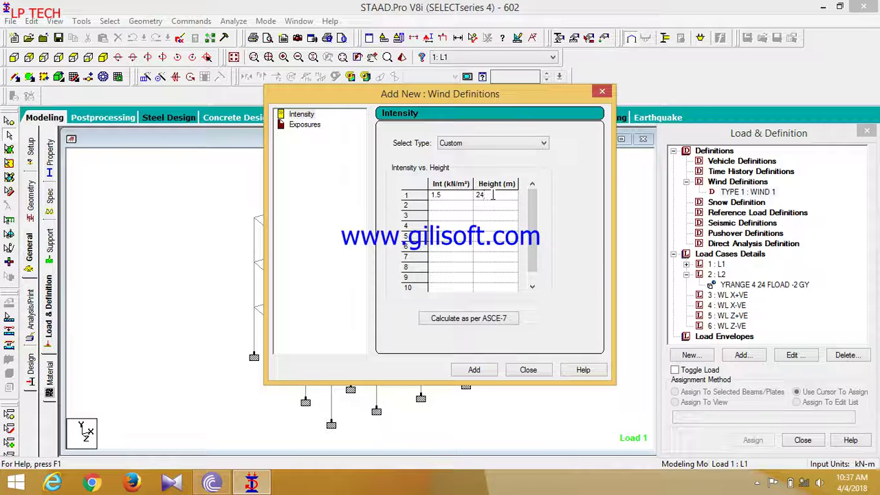
{"action": "left_click", "coordinate": [455, 196]}
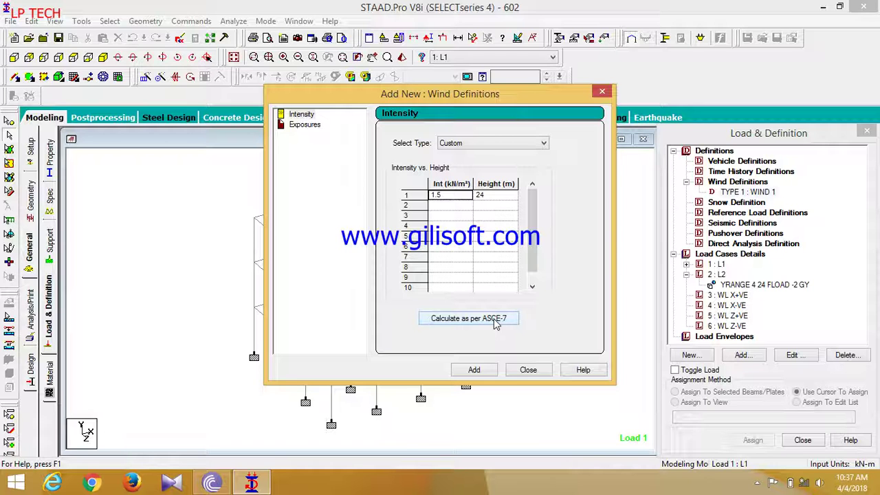
Start an ASCE-7 wind load calculation and apply the common data with the 2010 edition.
{"action": "left_click", "coordinate": [496, 321]}
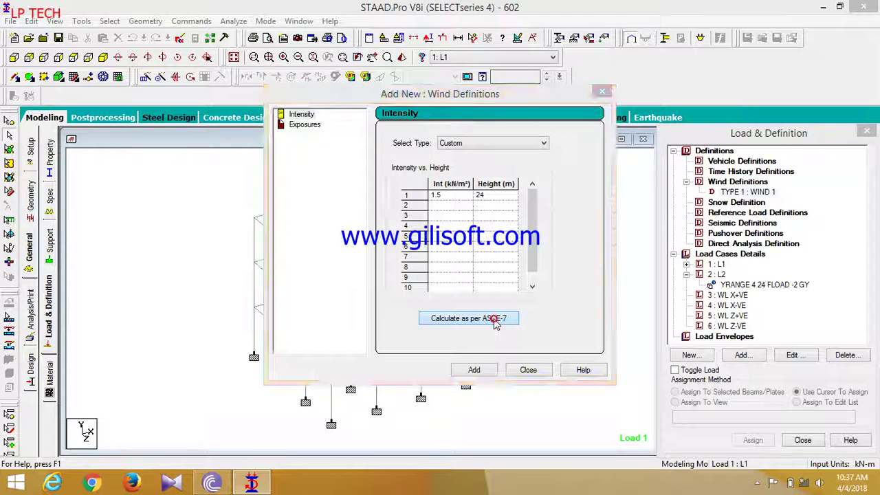
{"action": "left_click", "coordinate": [541, 90]}
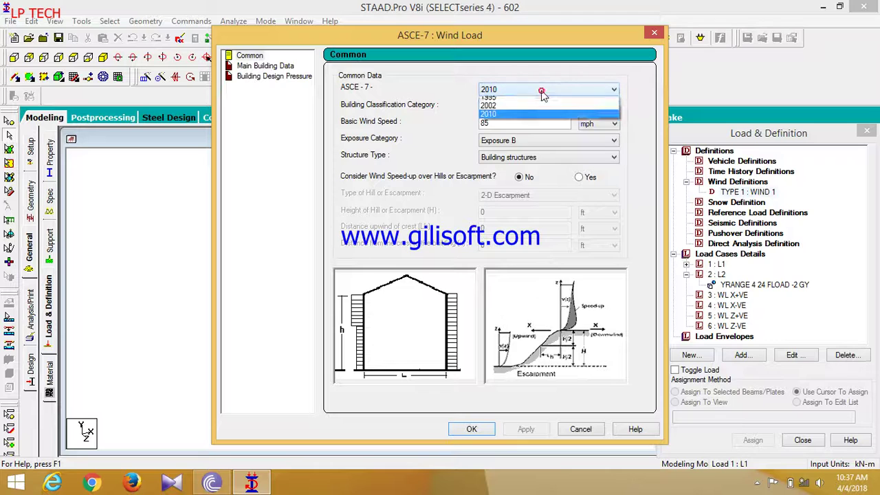
{"action": "left_click", "coordinate": [512, 98]}
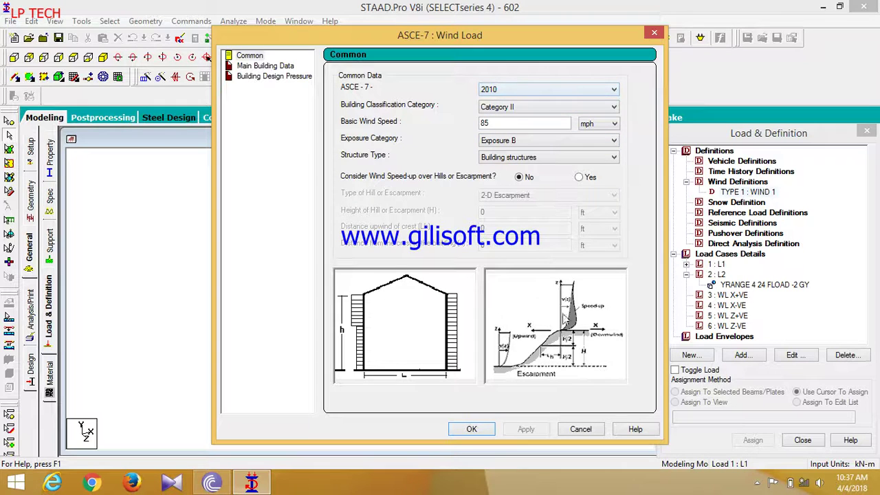
{"action": "left_click", "coordinate": [538, 90]}
{"action": "left_click", "coordinate": [527, 117]}
{"action": "left_click", "coordinate": [526, 429]}
Apply the default main building data and windward design pressure, and add the calculated intensities to WIND 1.
{"action": "left_click", "coordinate": [281, 66]}
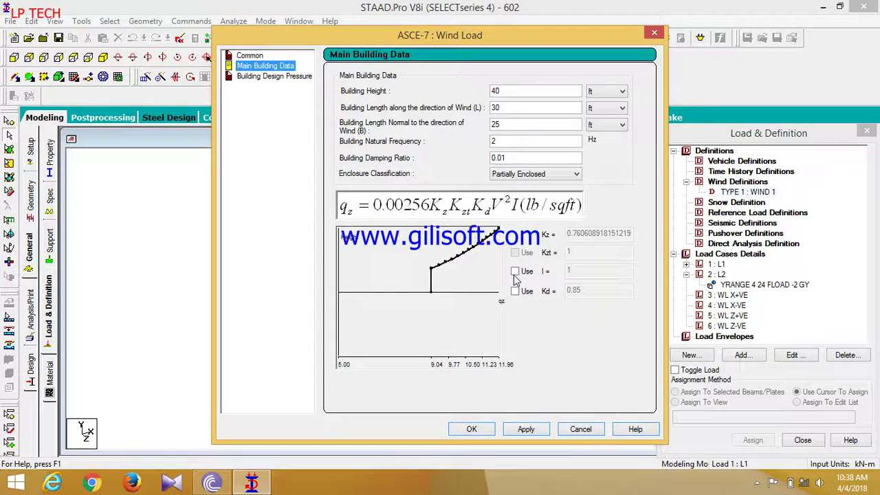
{"action": "left_click", "coordinate": [527, 426]}
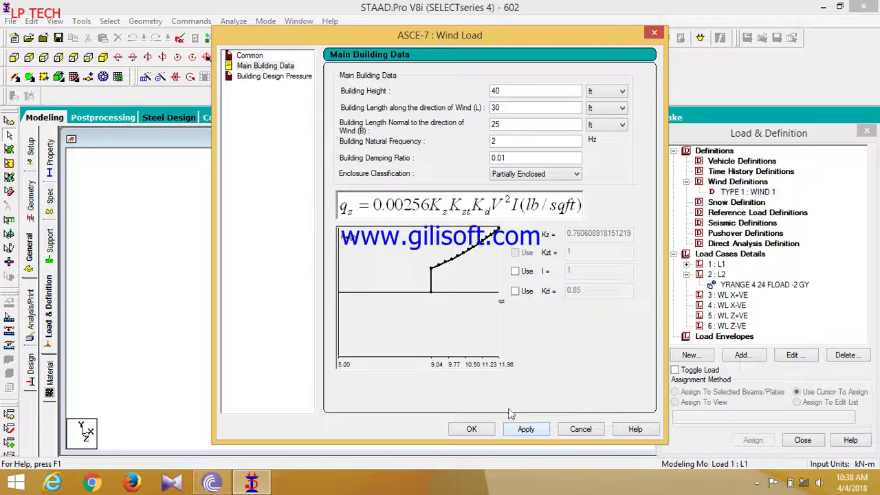
{"action": "left_click", "coordinate": [295, 76]}
{"action": "left_click", "coordinate": [525, 429]}
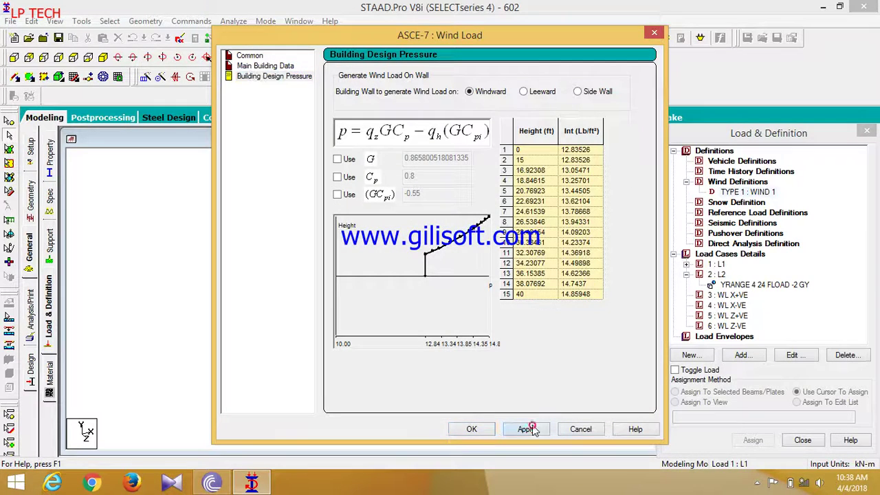
{"action": "left_click", "coordinate": [481, 428]}
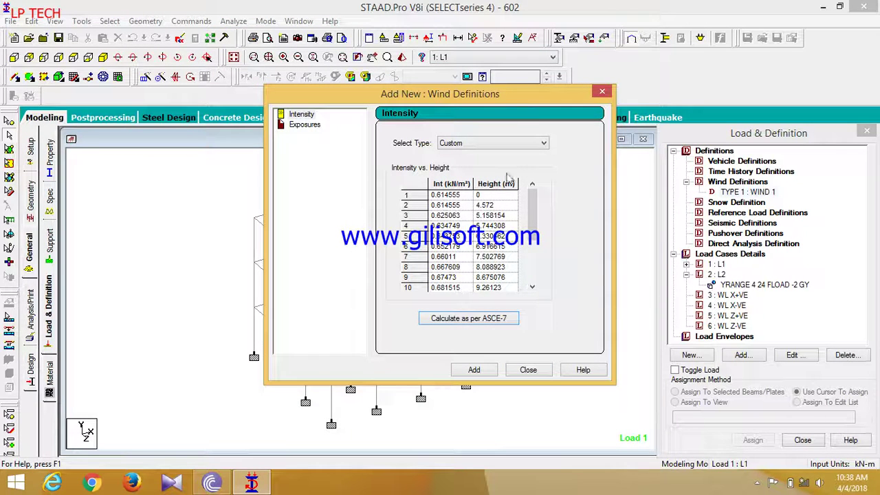
{"action": "left_click", "coordinate": [483, 370]}
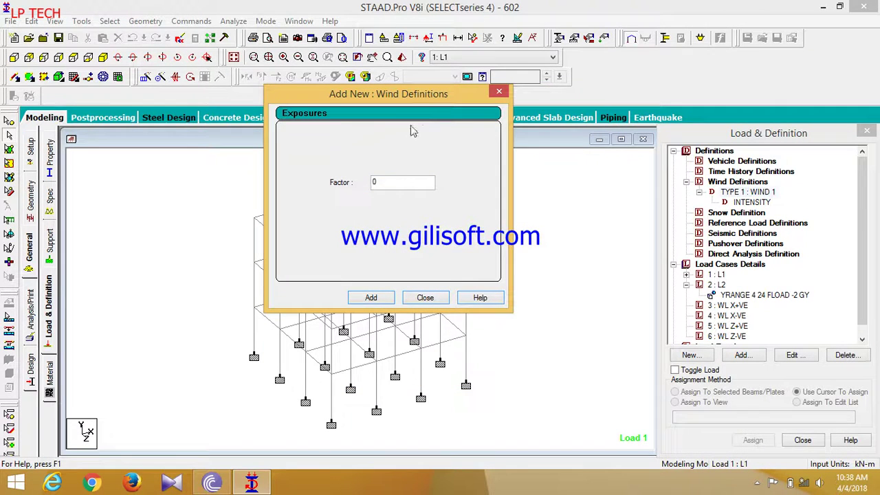
Add an exposure with a factor of 1 to wind type WIND 1.
{"action": "double_click", "coordinate": [400, 182]}
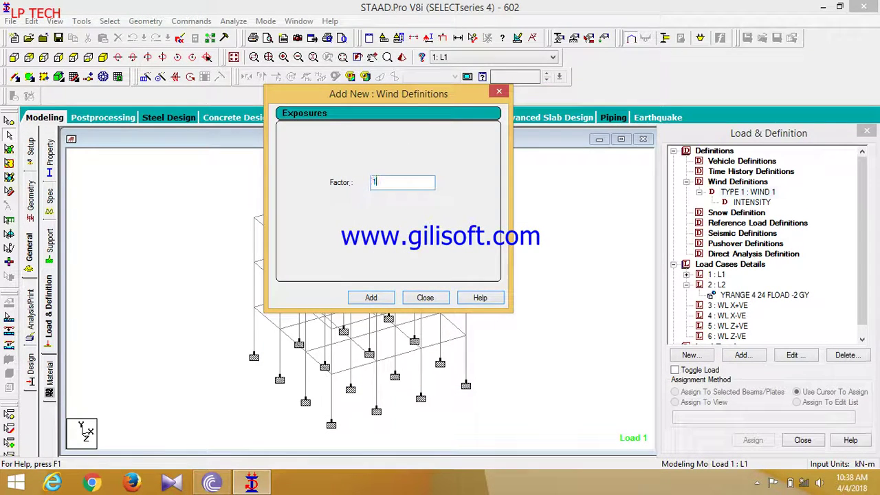
{"action": "left_click", "coordinate": [374, 298]}
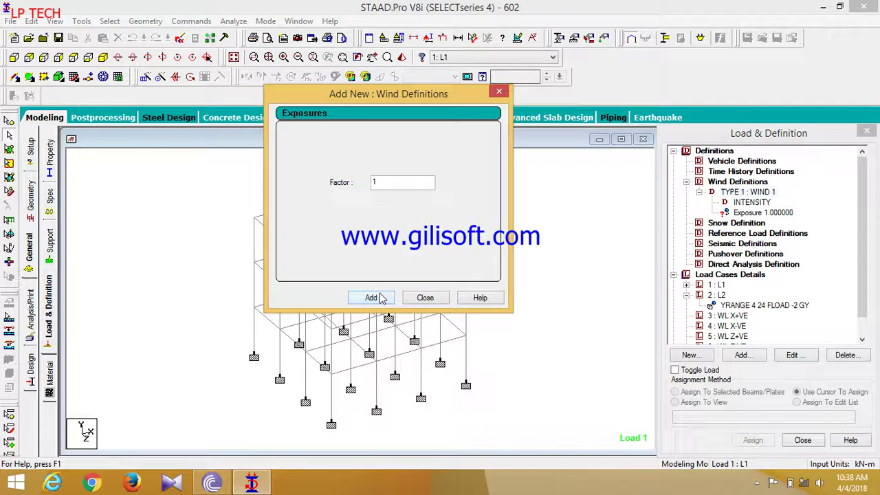
{"action": "left_click", "coordinate": [420, 299]}
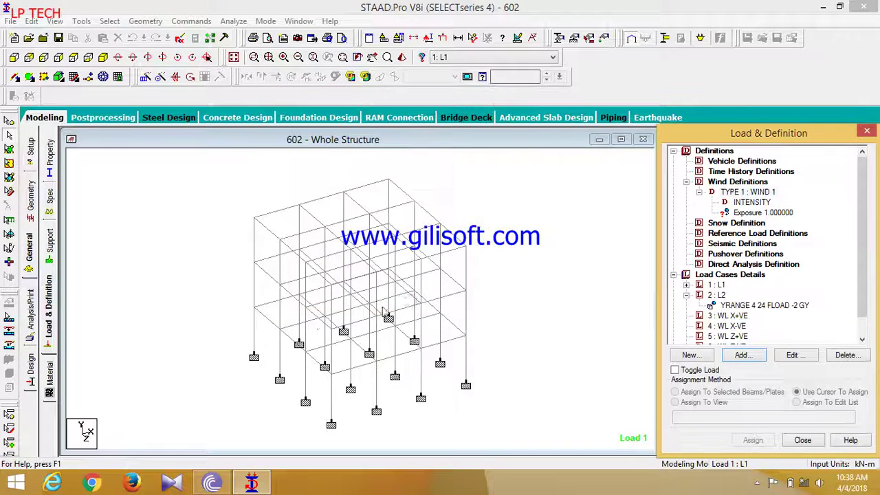
Assign the wind exposure with factor 1 to all nodes of the structure.
{"action": "left_click", "coordinate": [756, 213]}
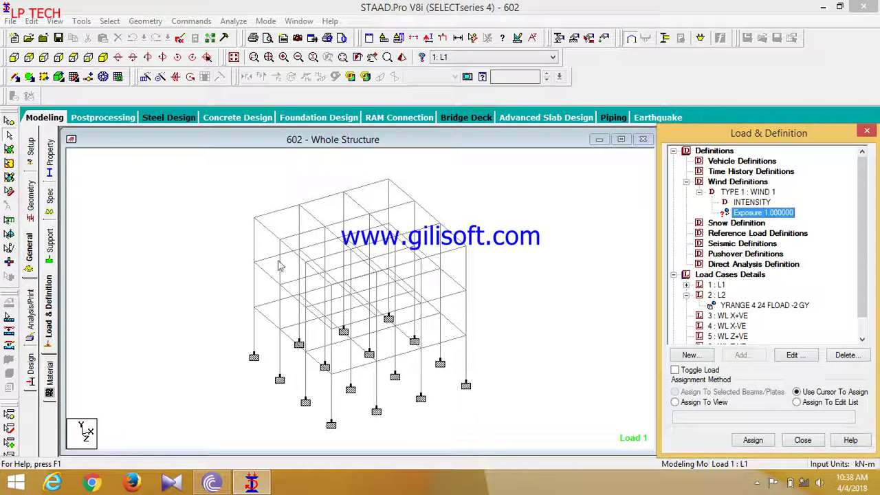
{"action": "left_click", "coordinate": [9, 121]}
{"action": "left_click_drag", "start_coordinate": [542, 433], "coordinate": [133, 167]}
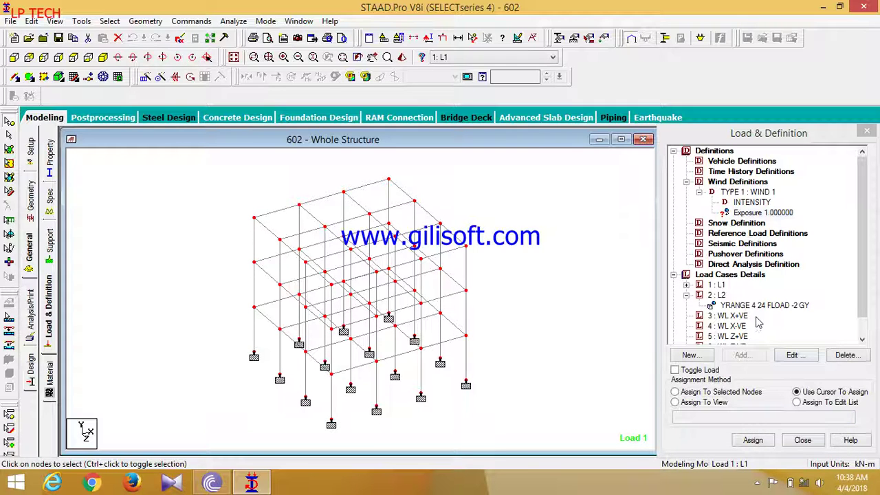
{"action": "left_click", "coordinate": [745, 392]}
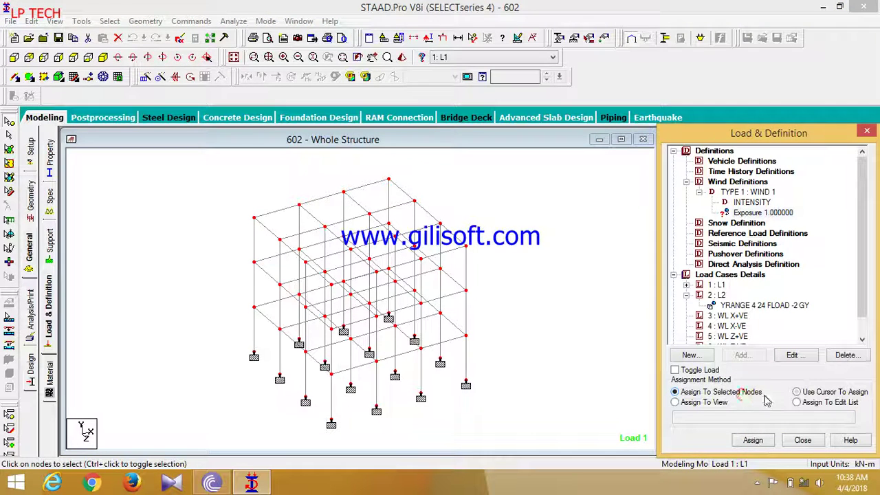
{"action": "left_click", "coordinate": [766, 438]}
{"action": "left_click", "coordinate": [783, 325]}
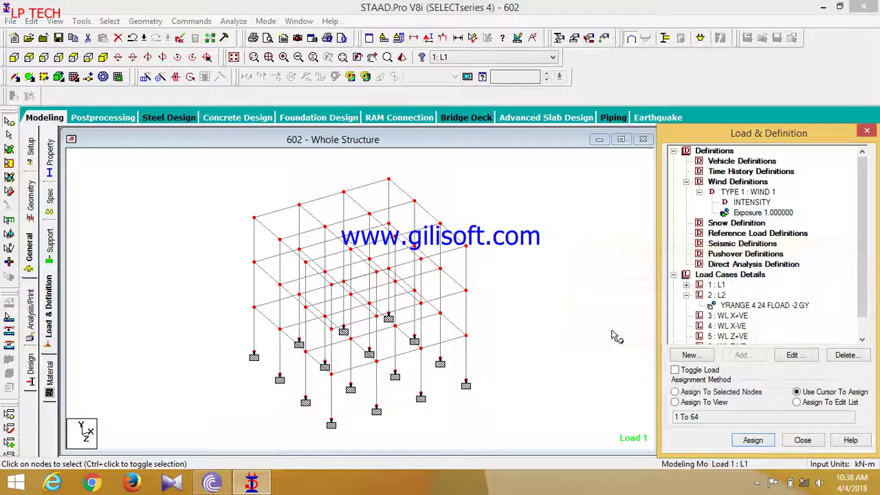
Add a type 1 wind load on the X windward face, factor 1, Y range 4 to 24 m, to load case WL X+VE.
{"action": "left_click", "coordinate": [673, 151]}
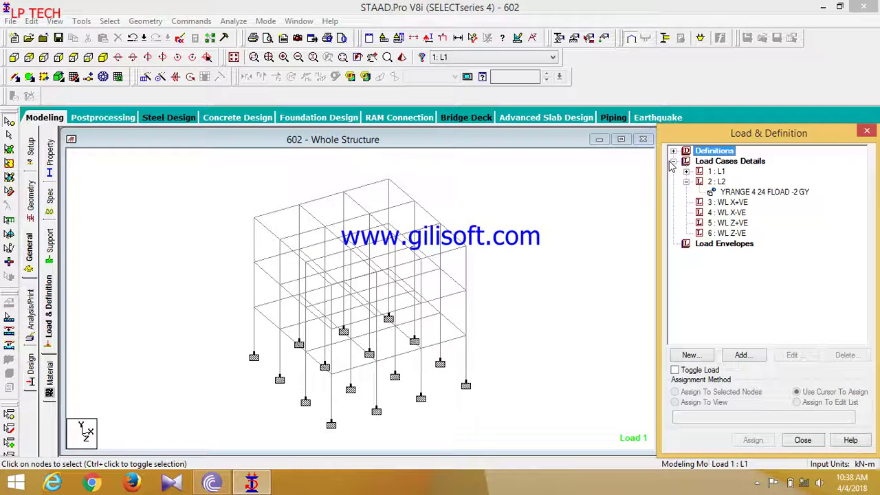
{"action": "left_click", "coordinate": [674, 162]}
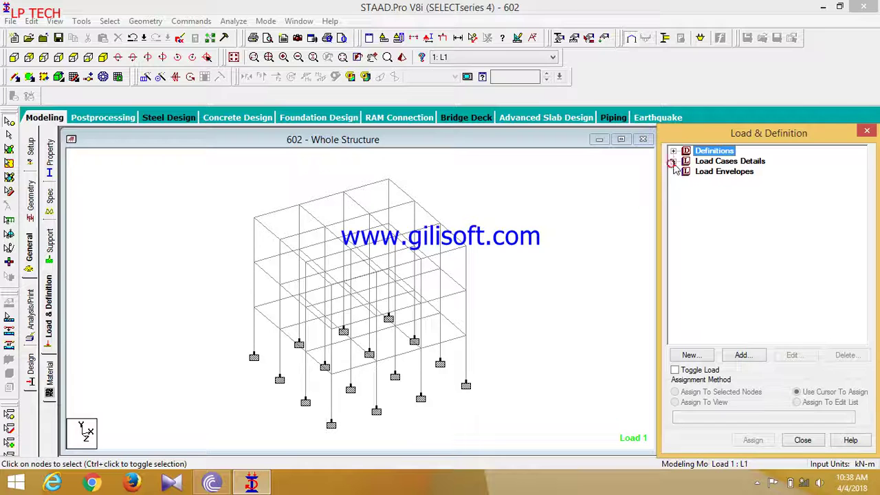
{"action": "left_click", "coordinate": [674, 161]}
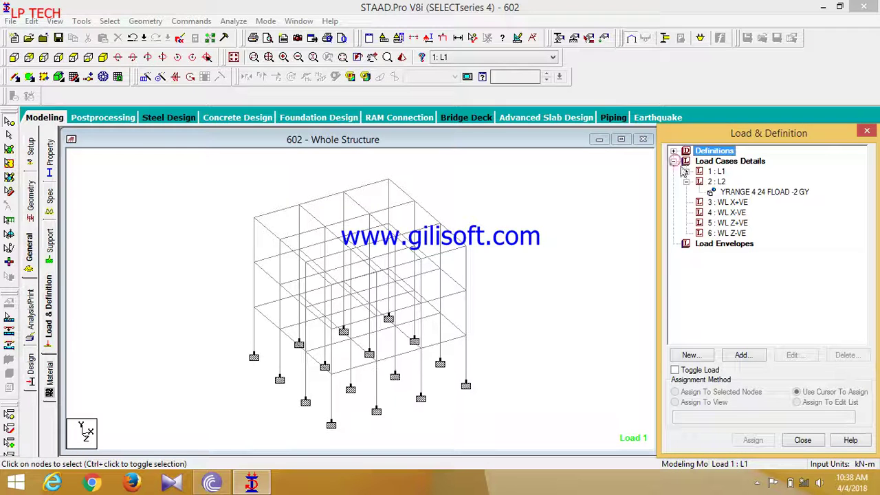
{"action": "left_click", "coordinate": [727, 202]}
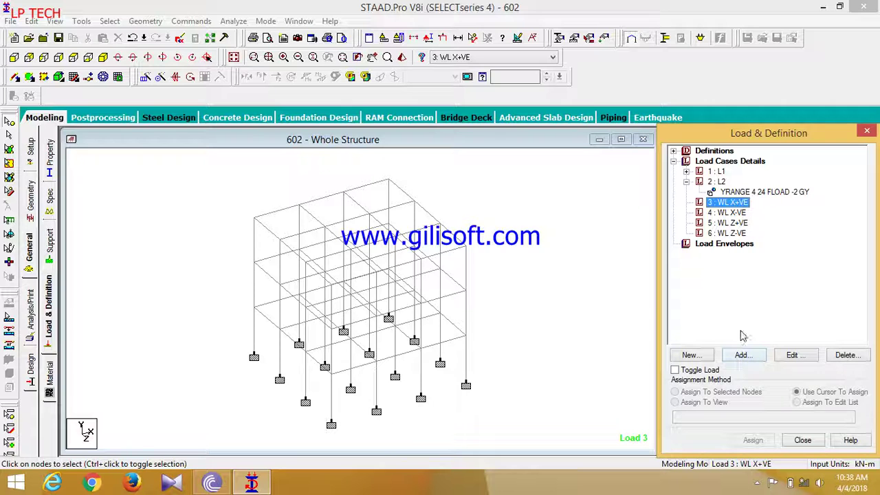
{"action": "left_click", "coordinate": [743, 355]}
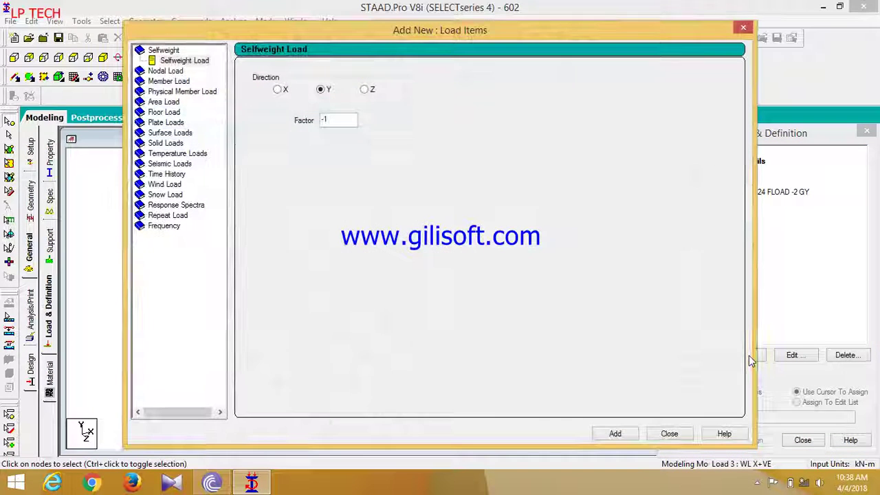
{"action": "left_click", "coordinate": [176, 186]}
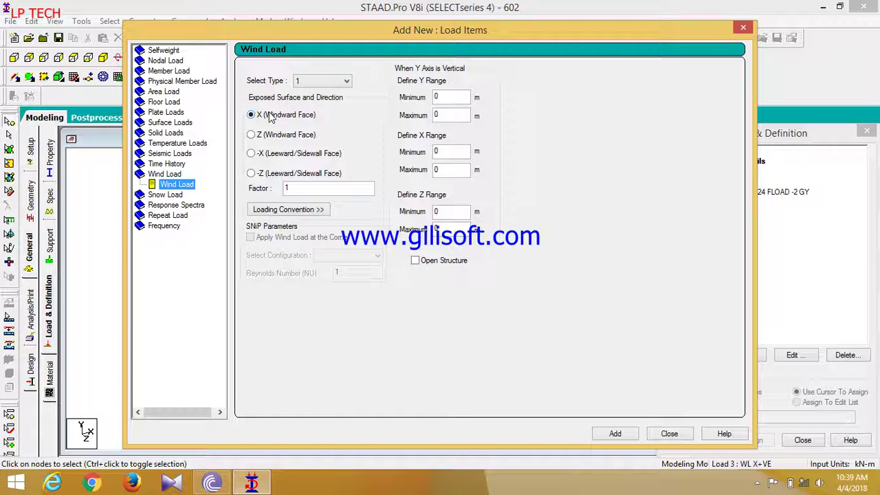
{"action": "double_click", "coordinate": [452, 96]}
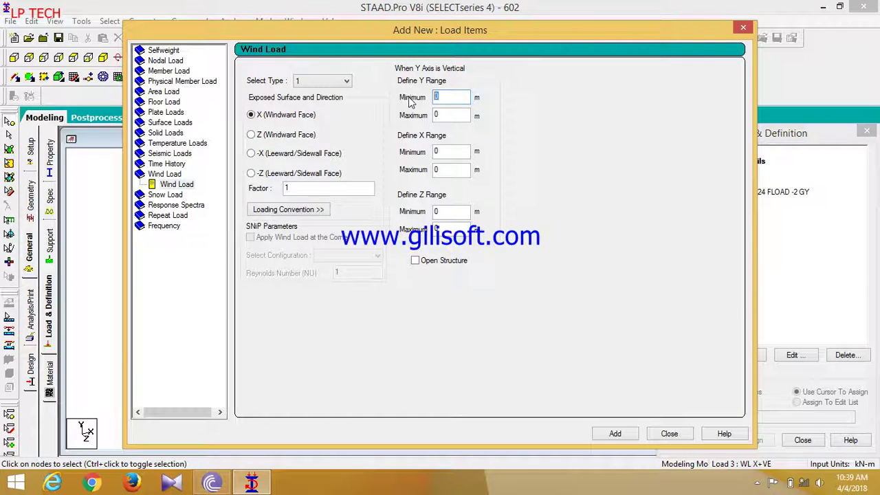
{"action": "type", "text": "4"}
{"action": "double_click", "coordinate": [452, 114]}
{"action": "type", "text": "24"}
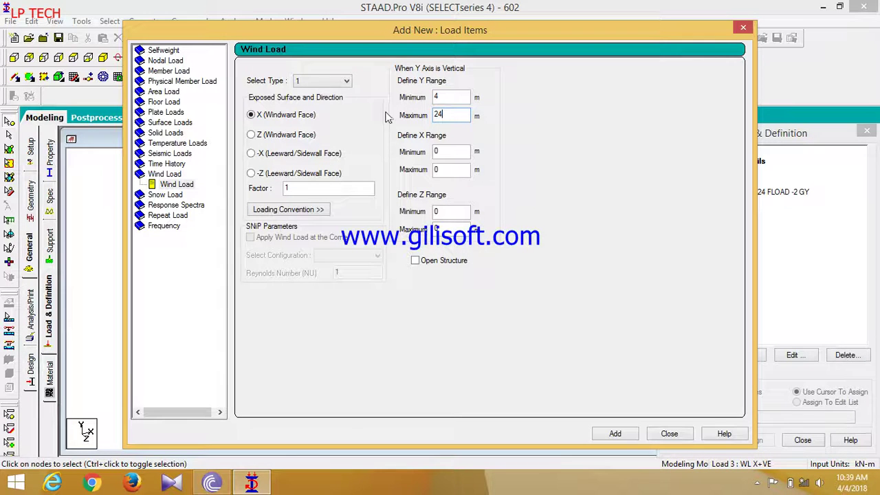
{"action": "left_click", "coordinate": [632, 432]}
{"action": "left_click", "coordinate": [667, 433]}
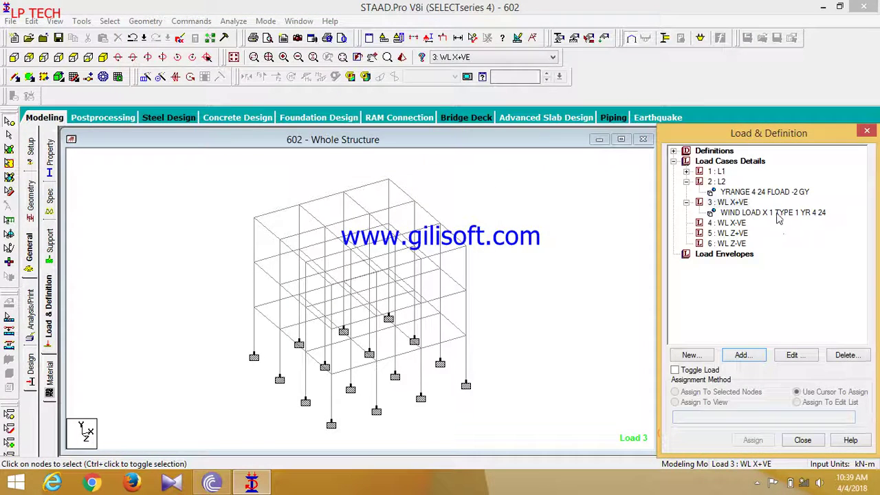
{"action": "left_click", "coordinate": [777, 213]}
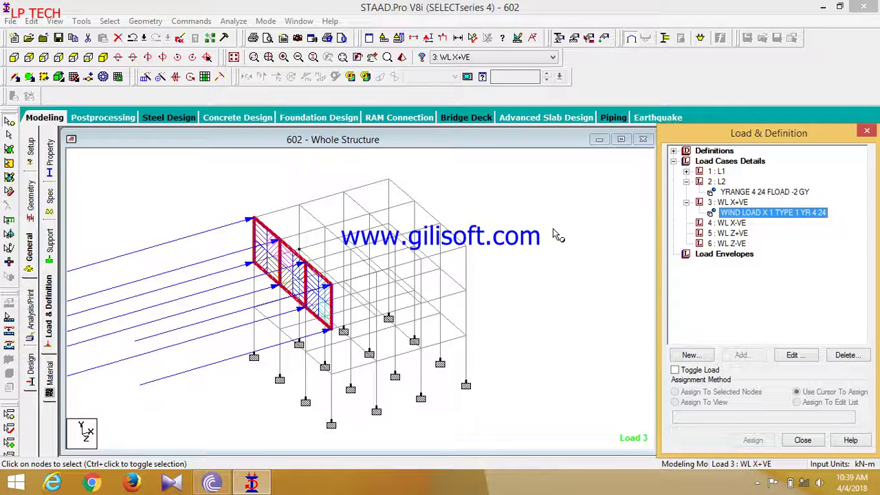
Add a type 1 wind load on the X windward face, factor -1, Y range 4 to 24 m, to load case WL X-VE.
{"action": "left_click", "coordinate": [734, 223]}
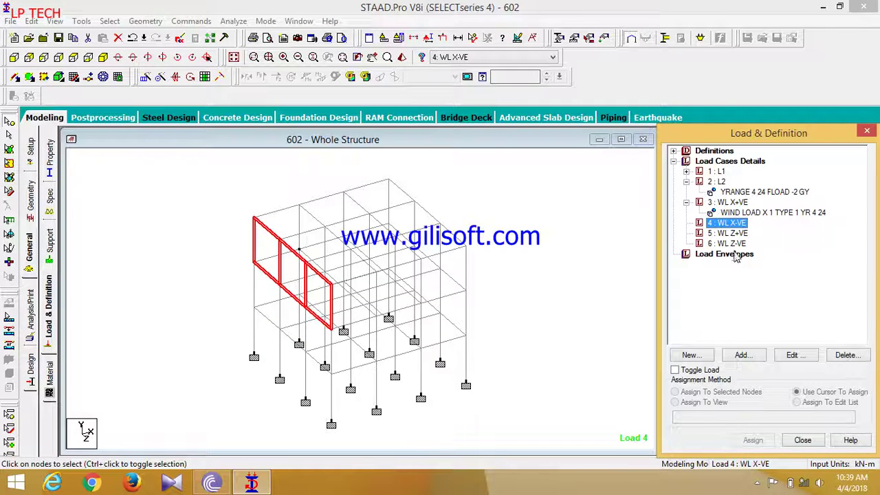
{"action": "left_click", "coordinate": [745, 355]}
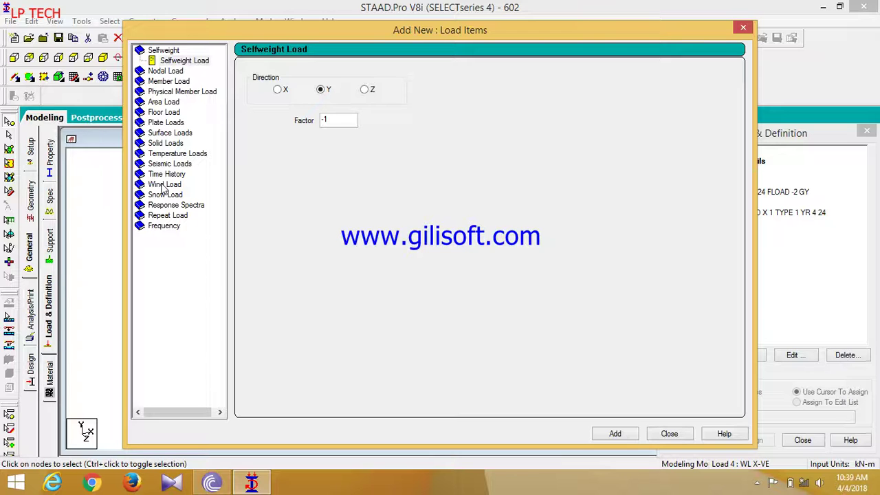
{"action": "left_click", "coordinate": [163, 185]}
{"action": "left_click_drag", "start_coordinate": [301, 194], "coordinate": [265, 197]}
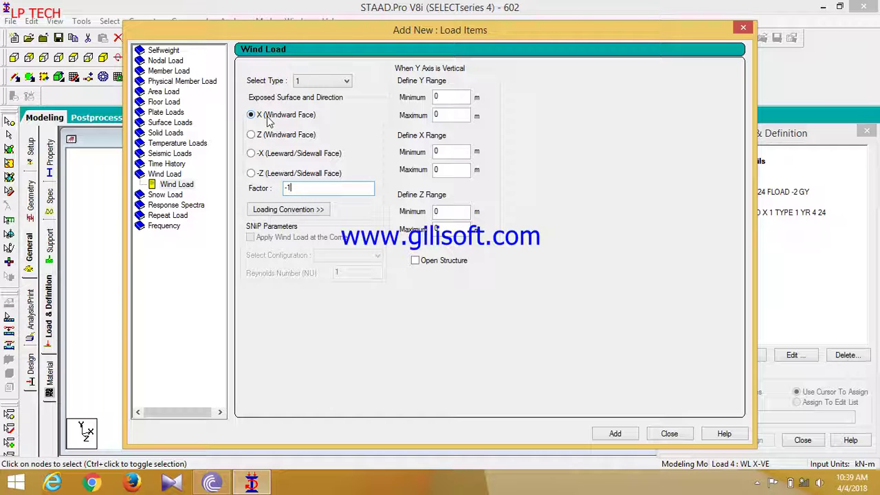
{"action": "double_click", "coordinate": [450, 96]}
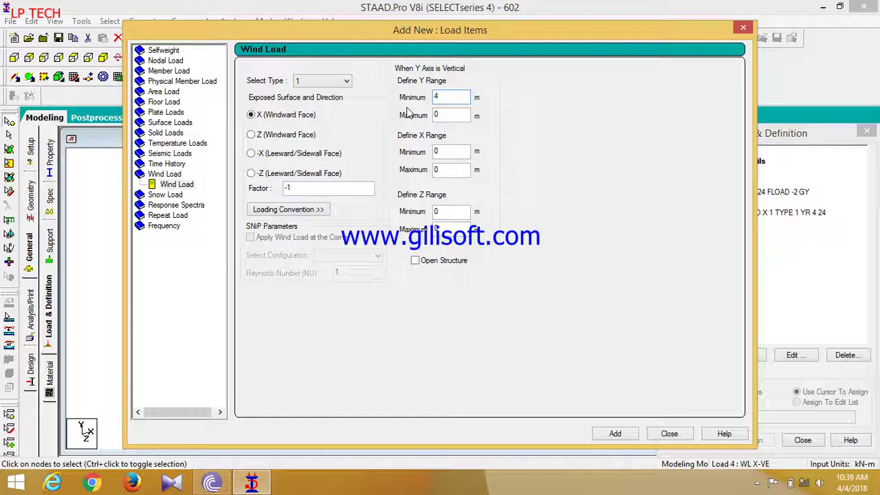
{"action": "left_click_drag", "start_coordinate": [439, 114], "coordinate": [420, 114]}
{"action": "type", "text": "24"}
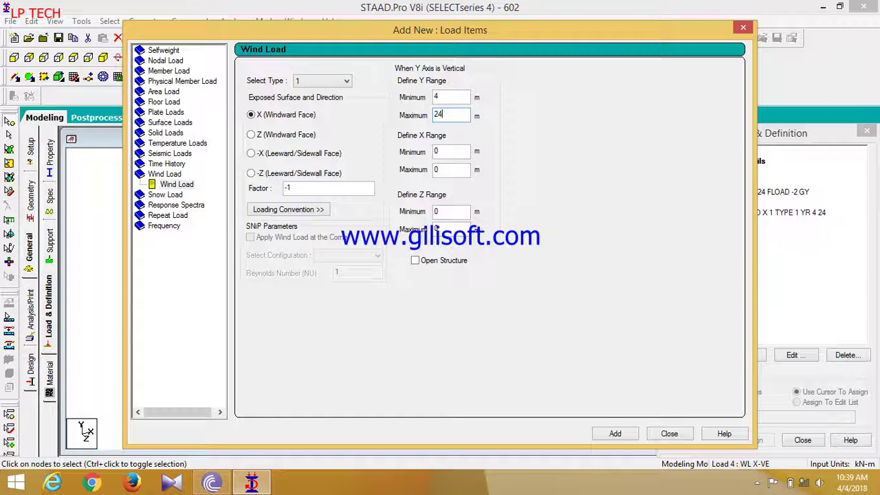
{"action": "left_click", "coordinate": [615, 433]}
{"action": "left_click", "coordinate": [668, 433]}
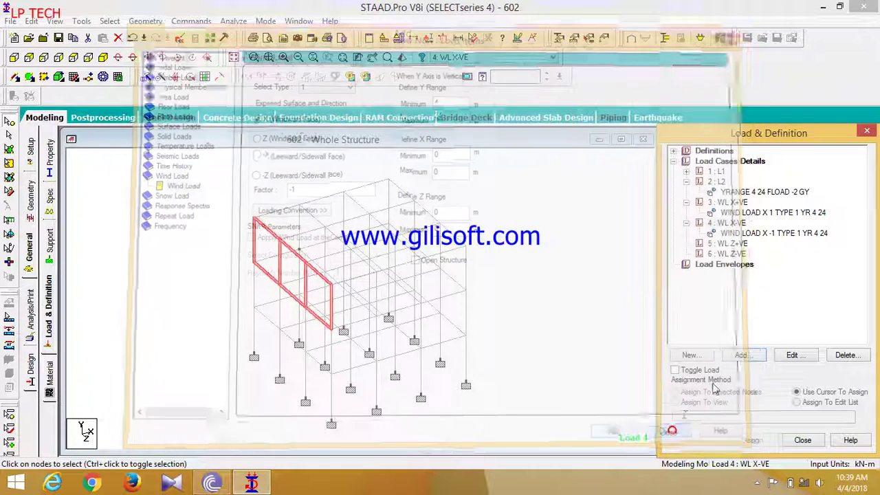
Add a type 1 wind load on the Z windward face, factor 1, Y range 4 to 24 m, to load case WL Z+VE.
{"action": "left_click", "coordinate": [739, 244]}
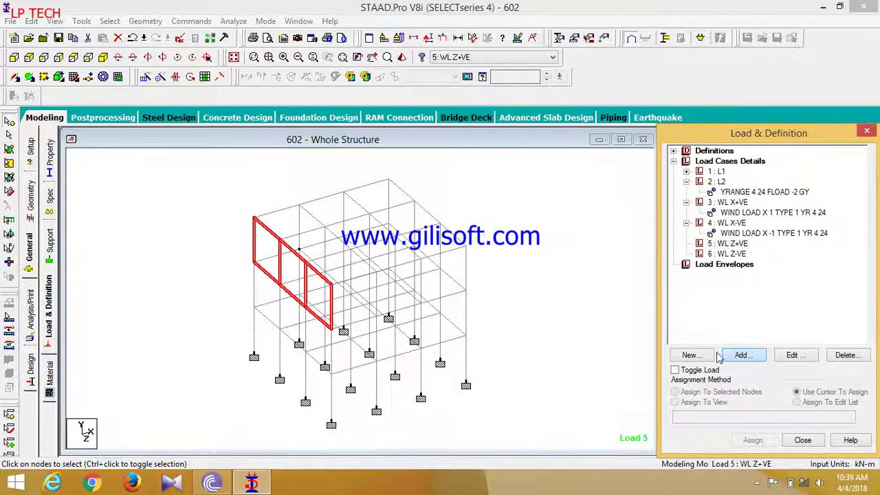
{"action": "left_click", "coordinate": [741, 354]}
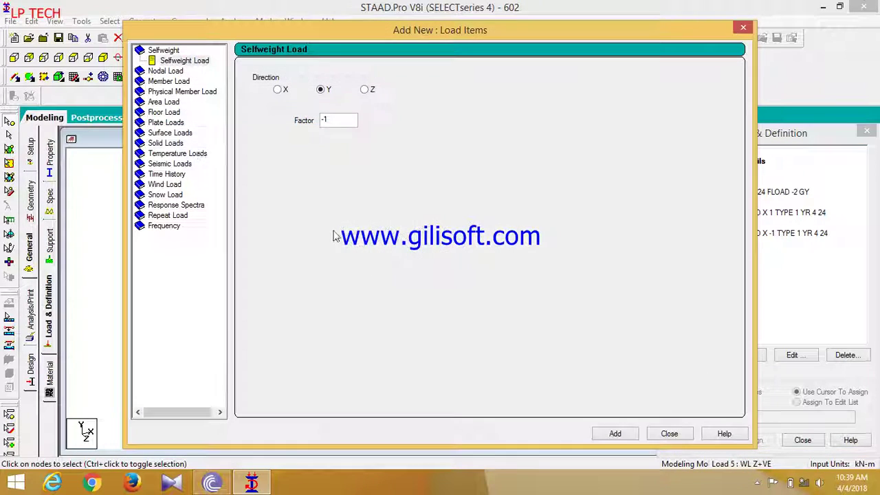
{"action": "left_click", "coordinate": [162, 185]}
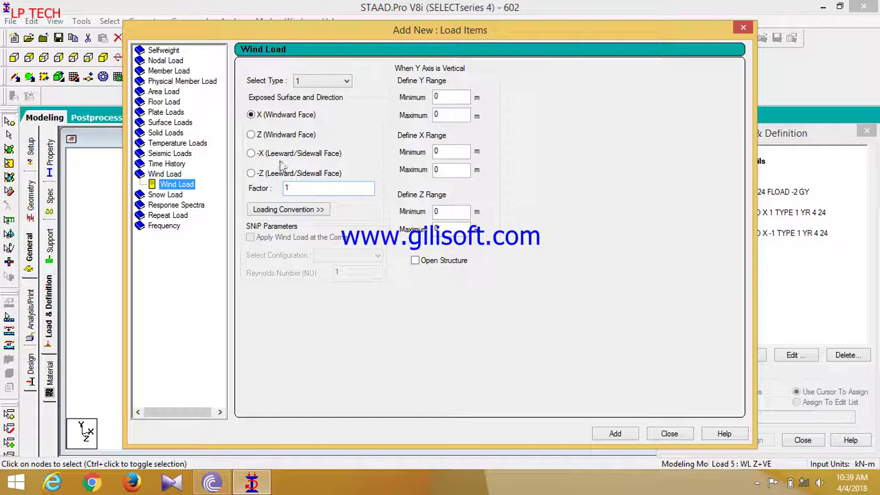
{"action": "left_click", "coordinate": [252, 135]}
{"action": "left_click", "coordinate": [452, 98]}
{"action": "type", "text": "4"}
{"action": "key", "text": "Tab"}
{"action": "type", "text": "24"}
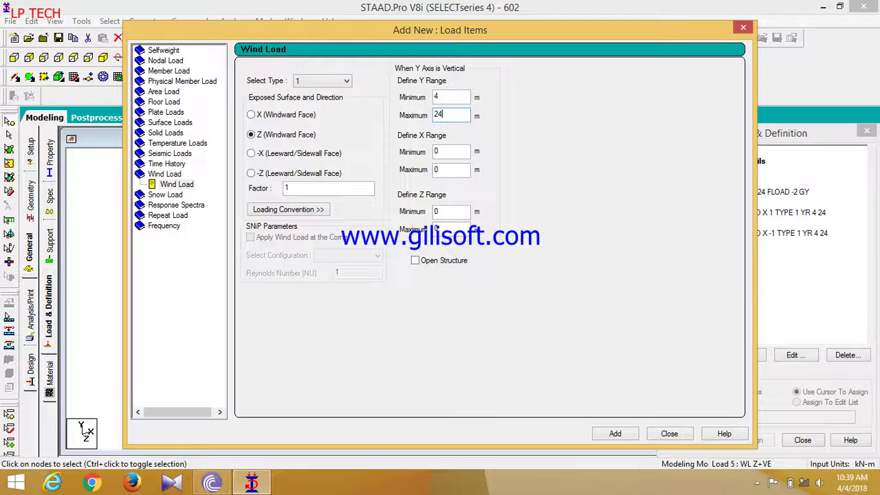
{"action": "left_click", "coordinate": [628, 433]}
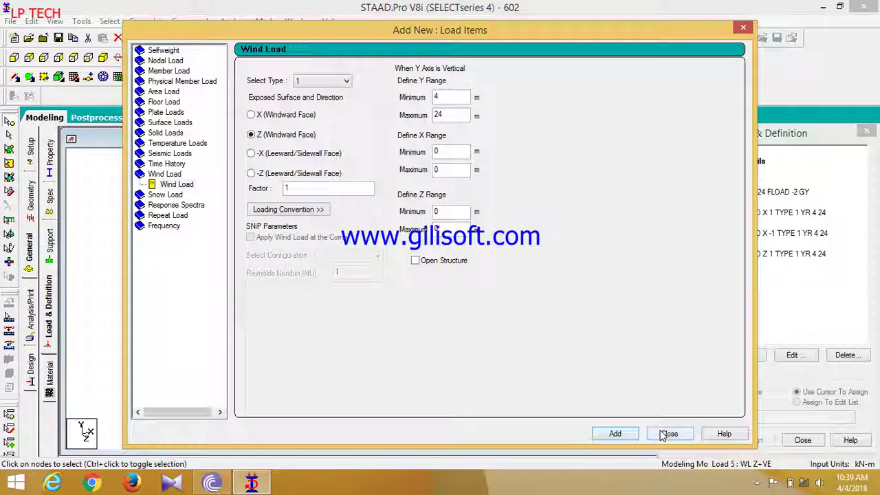
{"action": "left_click", "coordinate": [660, 433]}
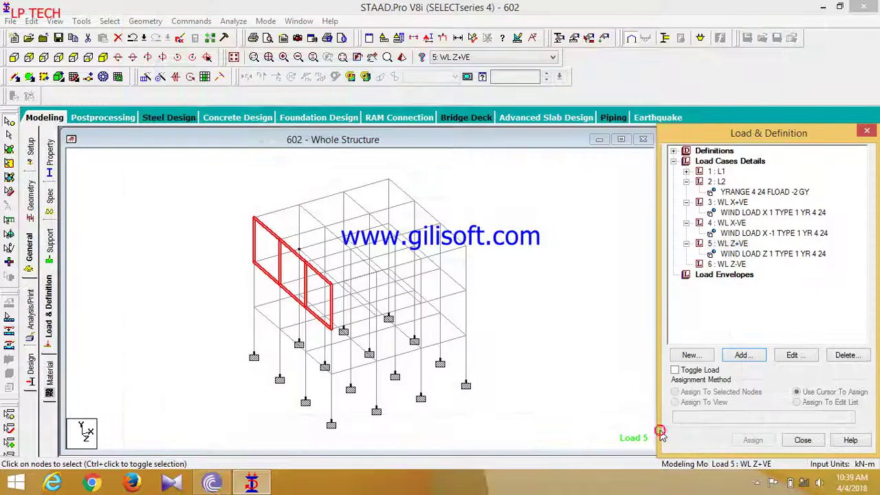
Add a type 1 wind load on the Z windward face, factor -1, Y range 4 to 24 m, to load case WL Z-VE.
{"action": "left_click", "coordinate": [734, 264]}
{"action": "left_click", "coordinate": [742, 355]}
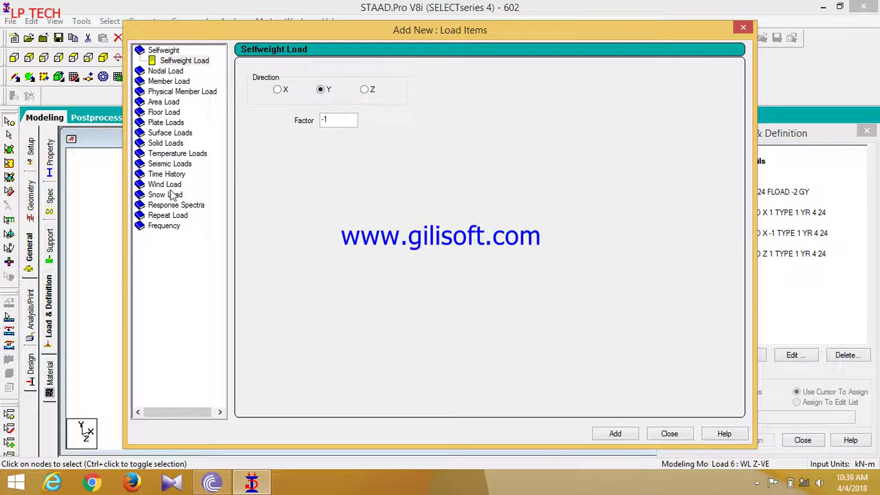
{"action": "left_click", "coordinate": [164, 184]}
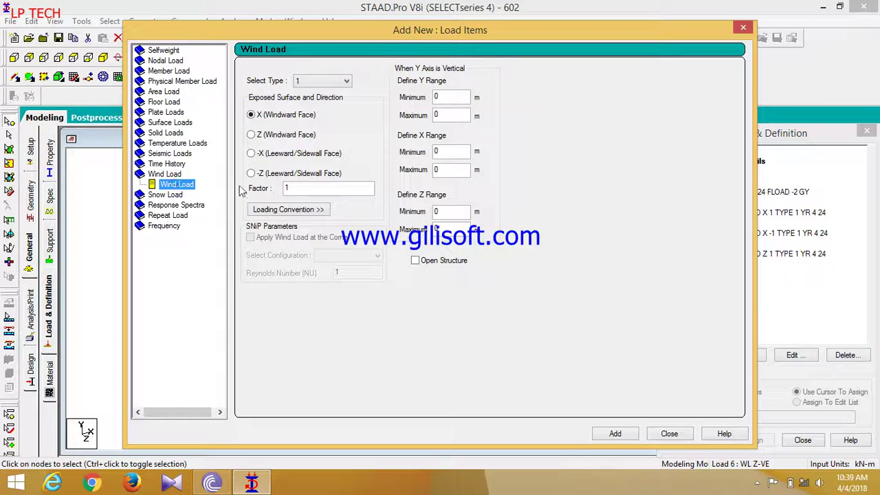
{"action": "double_click", "coordinate": [298, 195]}
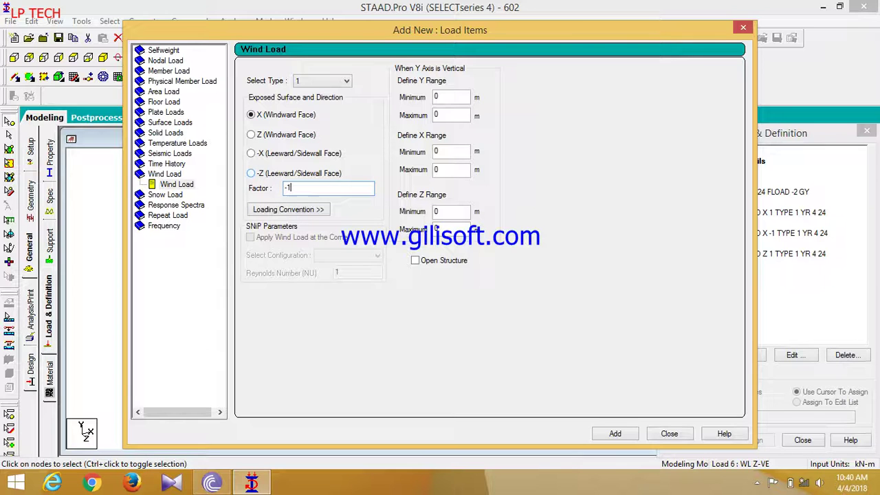
{"action": "left_click", "coordinate": [251, 136]}
{"action": "double_click", "coordinate": [447, 98]}
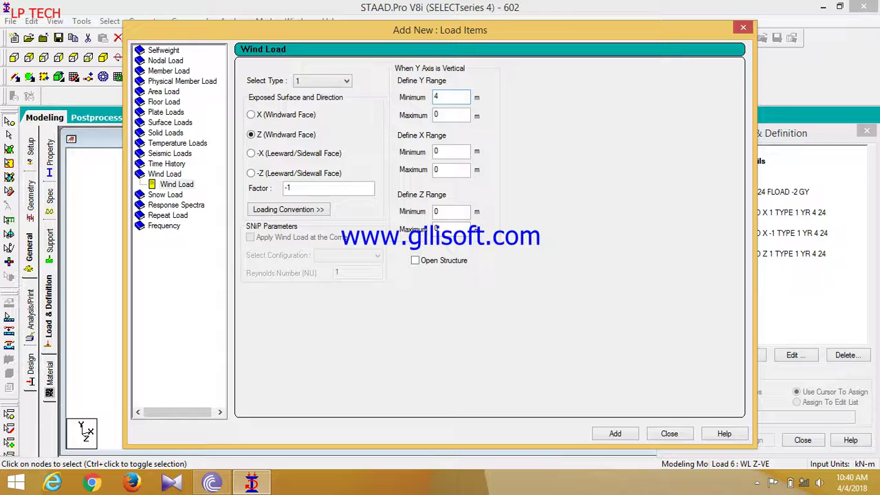
{"action": "double_click", "coordinate": [455, 114]}
{"action": "left_click", "coordinate": [614, 433]}
{"action": "left_click", "coordinate": [668, 433]}
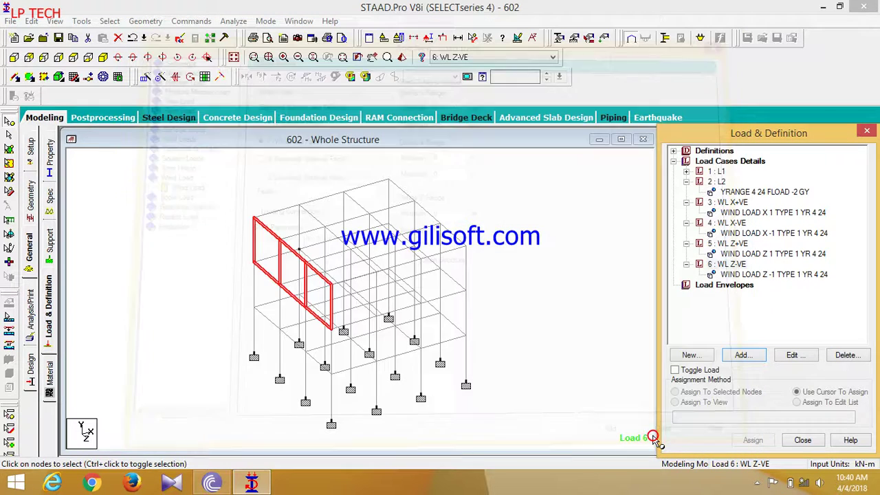
Review the WL X-VE, WL Z+VE and WL Z-VE wind loads on the structure and list the load items of case L1.
{"action": "left_click", "coordinate": [753, 235]}
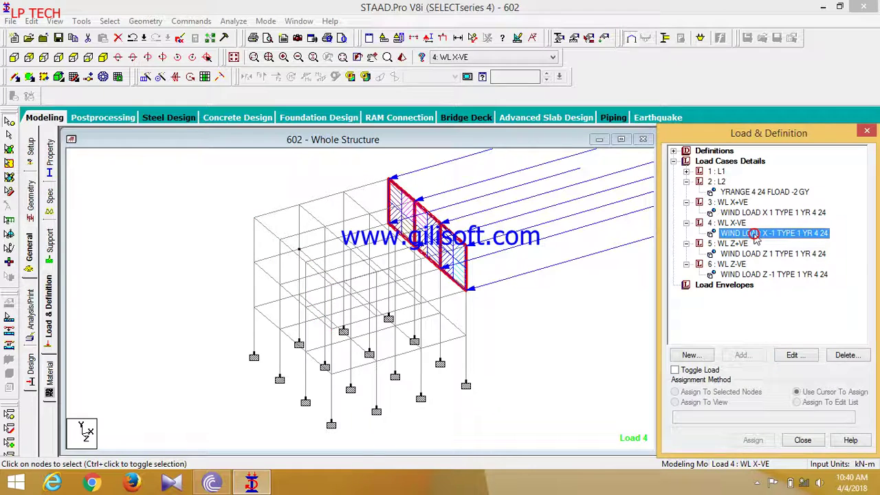
{"action": "left_click", "coordinate": [756, 254]}
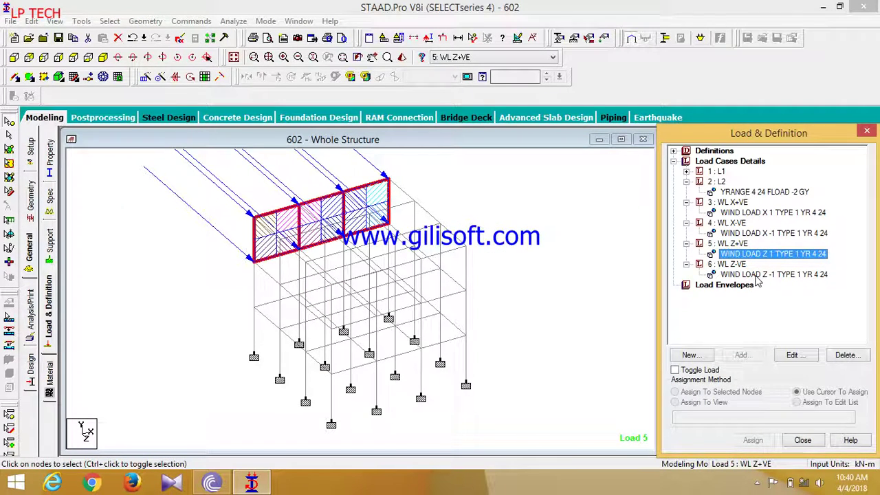
{"action": "left_click", "coordinate": [756, 274]}
{"action": "left_click", "coordinate": [613, 240]}
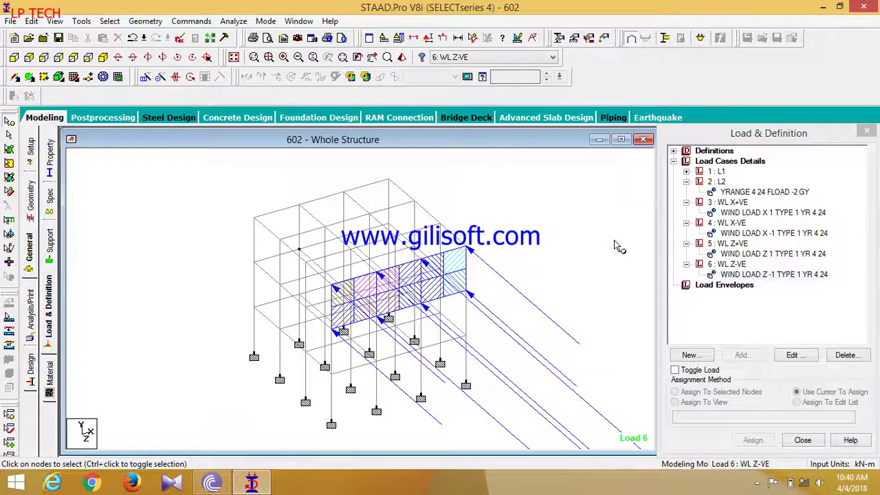
{"action": "double_click", "coordinate": [685, 172]}
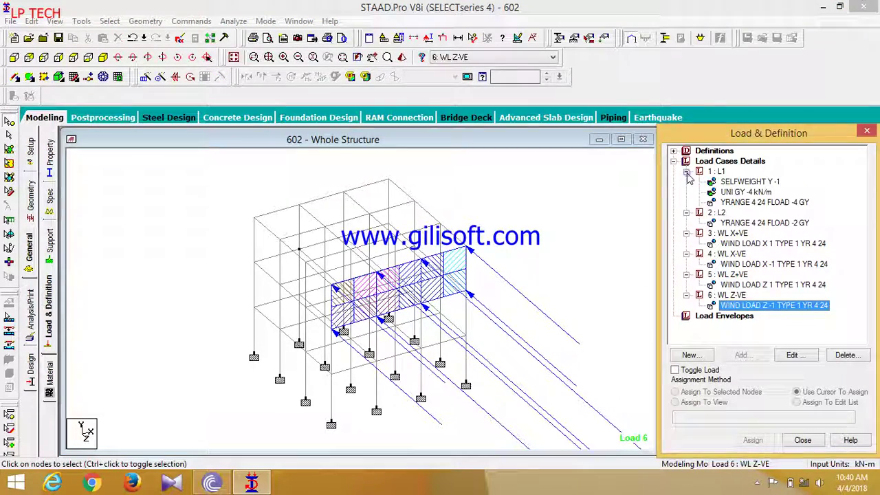
Review the primary load settings of case L1 and display its selfweight, uniform member and floor loads on the structure.
{"action": "left_click", "coordinate": [505, 381]}
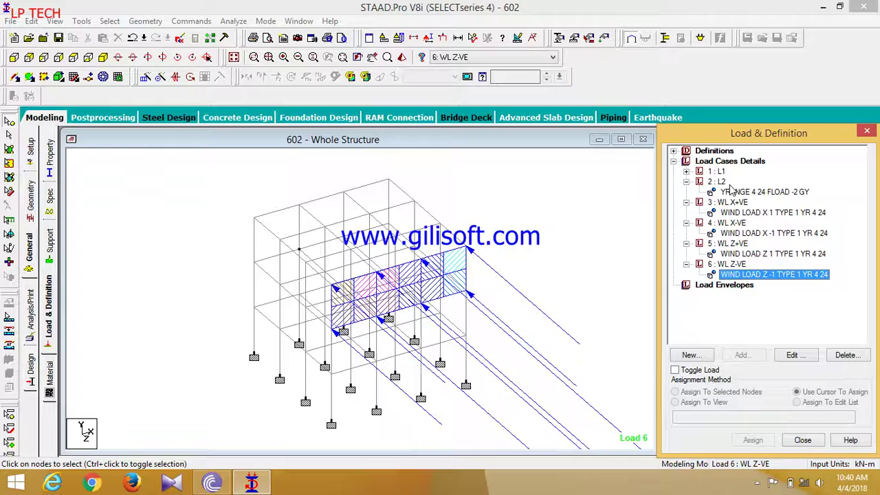
{"action": "double_click", "coordinate": [718, 172]}
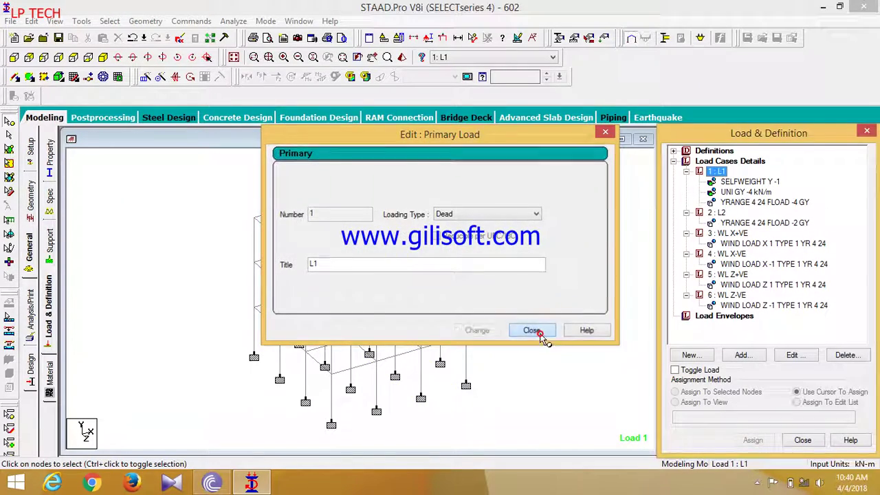
{"action": "left_click", "coordinate": [530, 328]}
{"action": "left_click", "coordinate": [742, 192]}
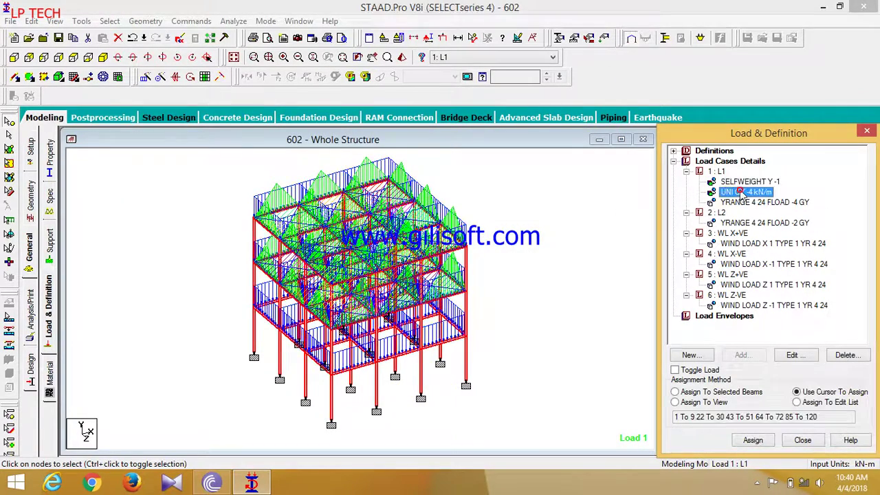
{"action": "left_click", "coordinate": [742, 202]}
{"action": "left_click", "coordinate": [743, 191]}
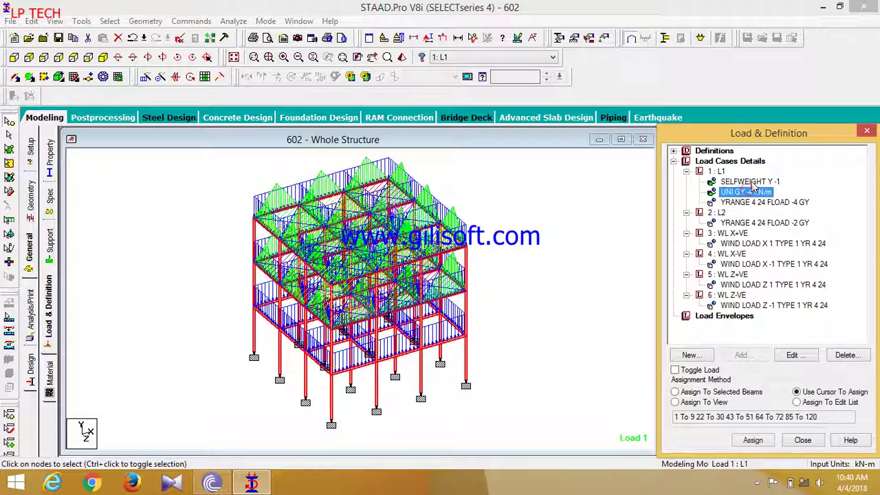
{"action": "left_click", "coordinate": [749, 181]}
{"action": "left_click", "coordinate": [749, 191]}
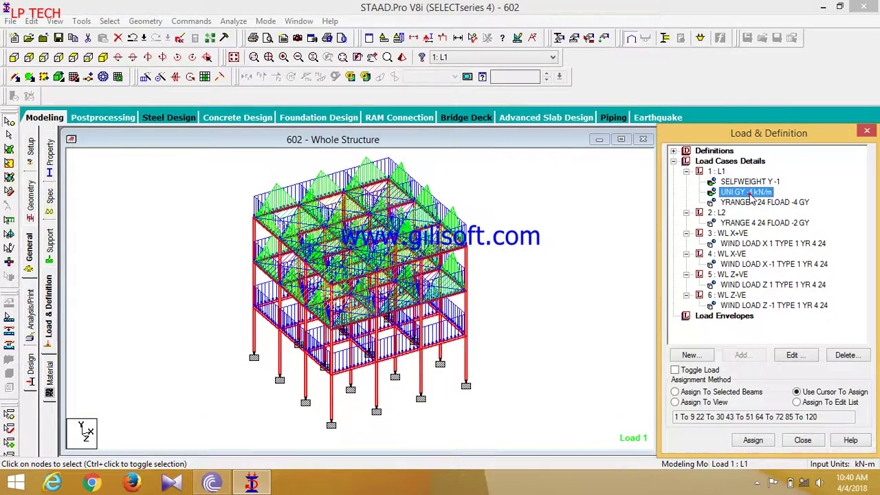
{"action": "left_click", "coordinate": [752, 202]}
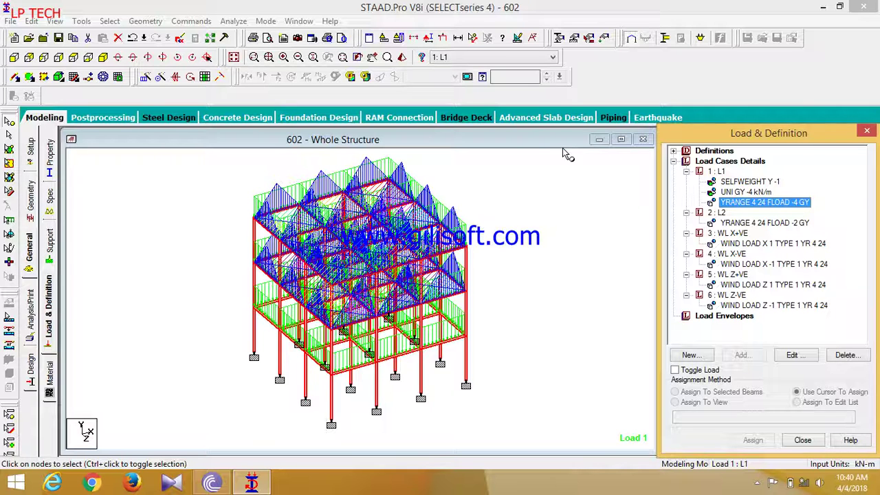
Add a Perform Analysis command with the No Print option to the model.
{"action": "left_click", "coordinate": [31, 321]}
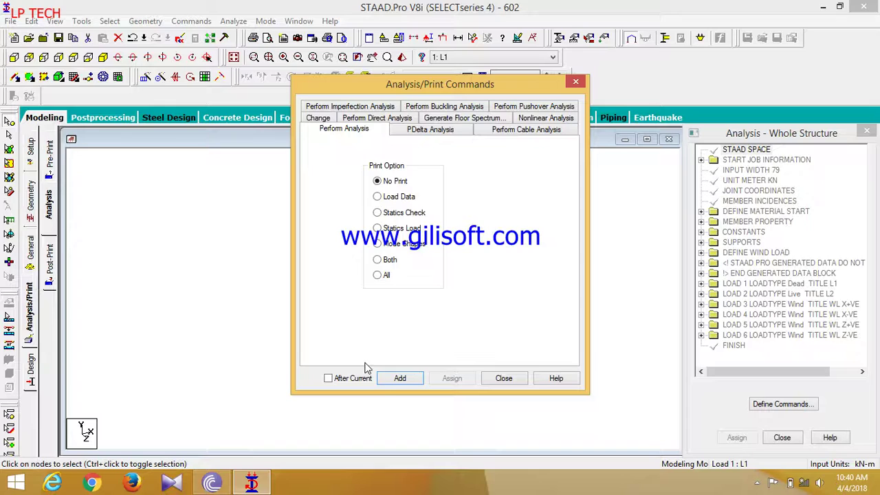
{"action": "left_click", "coordinate": [396, 379]}
{"action": "left_click", "coordinate": [503, 378]}
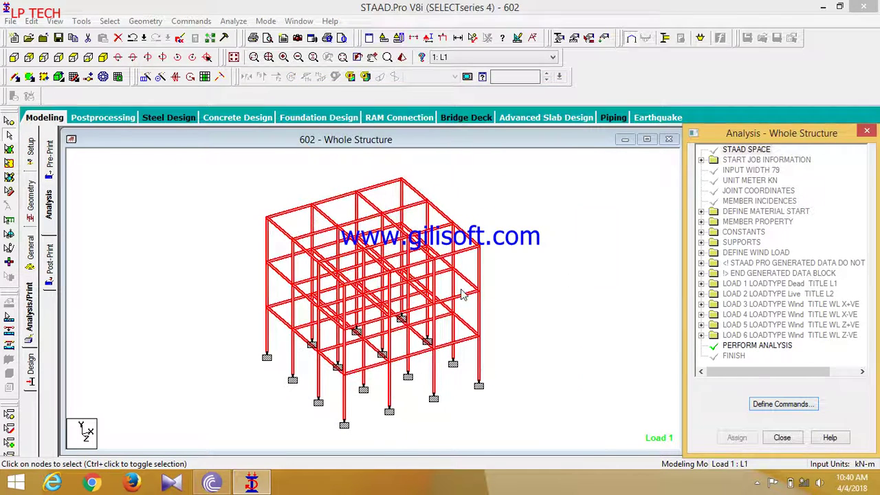
Run the structural analysis and stay in modeling mode when it completes.
{"action": "left_click", "coordinate": [233, 21]}
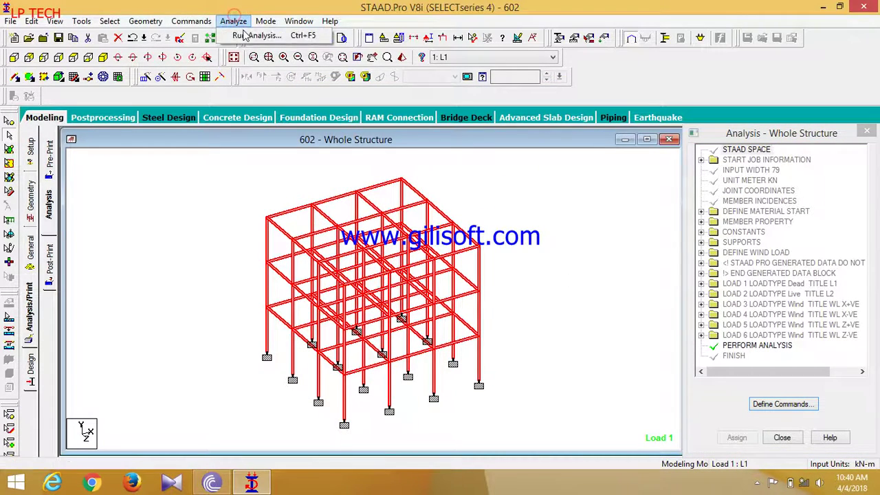
{"action": "left_click", "coordinate": [245, 36]}
{"action": "left_click", "coordinate": [376, 260]}
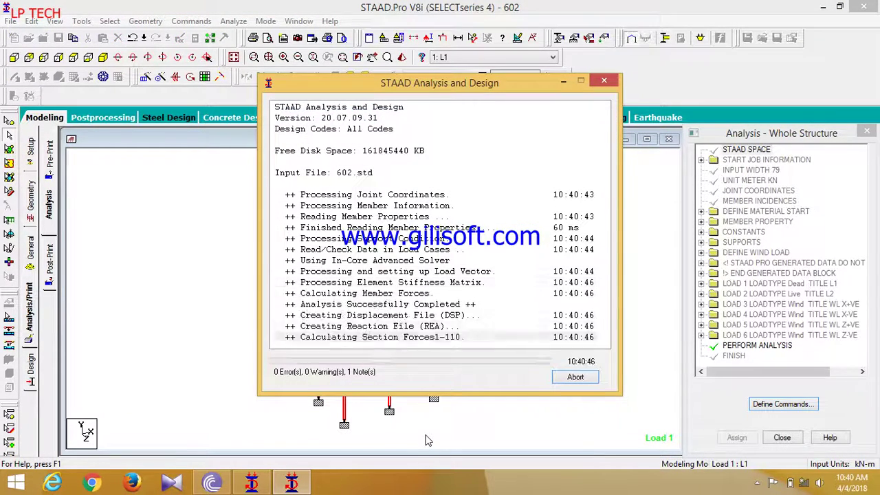
{"action": "left_click", "coordinate": [573, 380]}
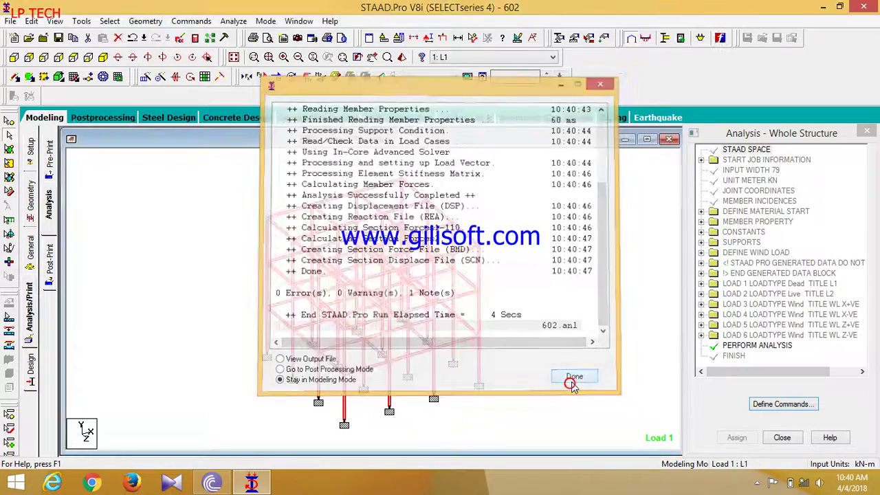
Open the postprocessing results for all six load cases and animate the structure's deflection.
{"action": "left_click", "coordinate": [110, 118]}
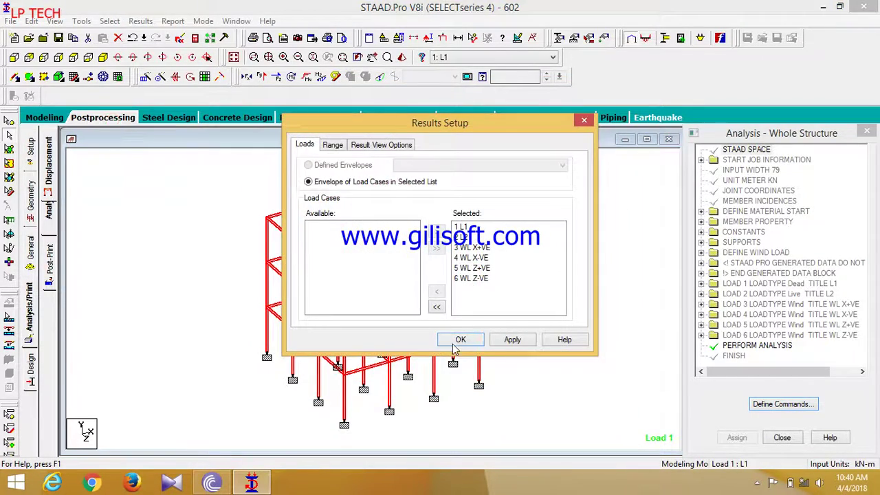
{"action": "left_click", "coordinate": [460, 339]}
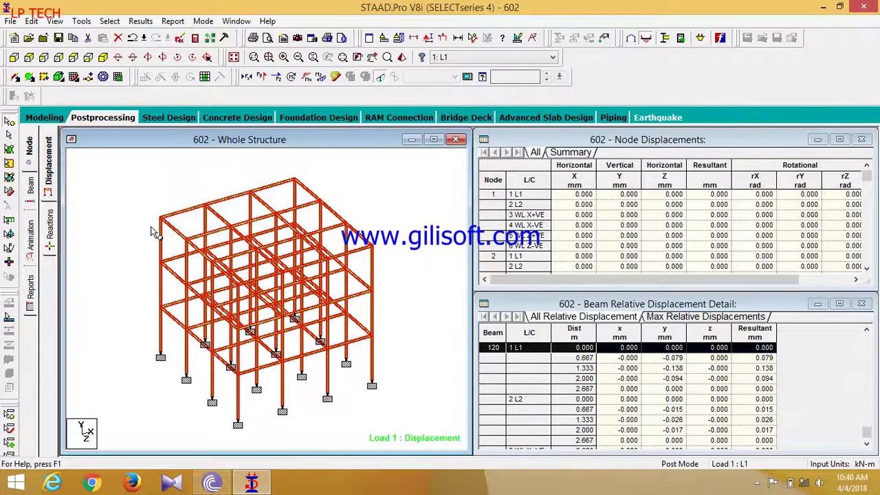
{"action": "left_click", "coordinate": [32, 238]}
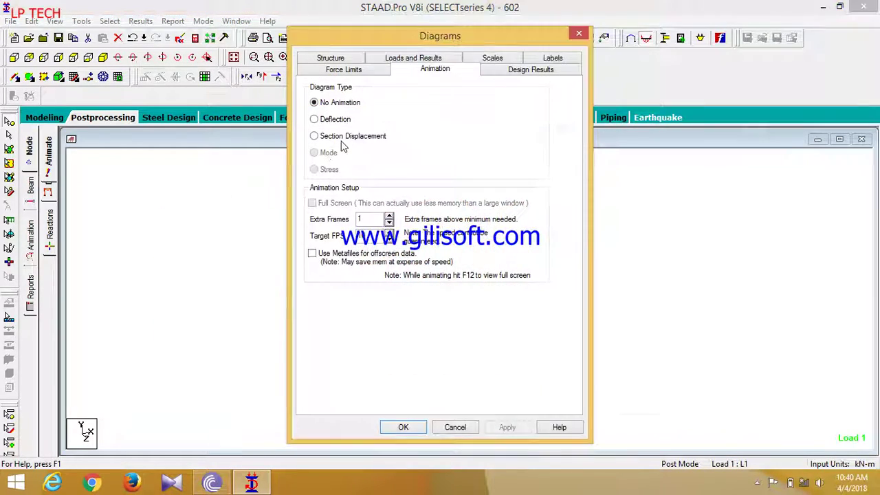
{"action": "left_click", "coordinate": [336, 119]}
{"action": "left_click", "coordinate": [398, 425]}
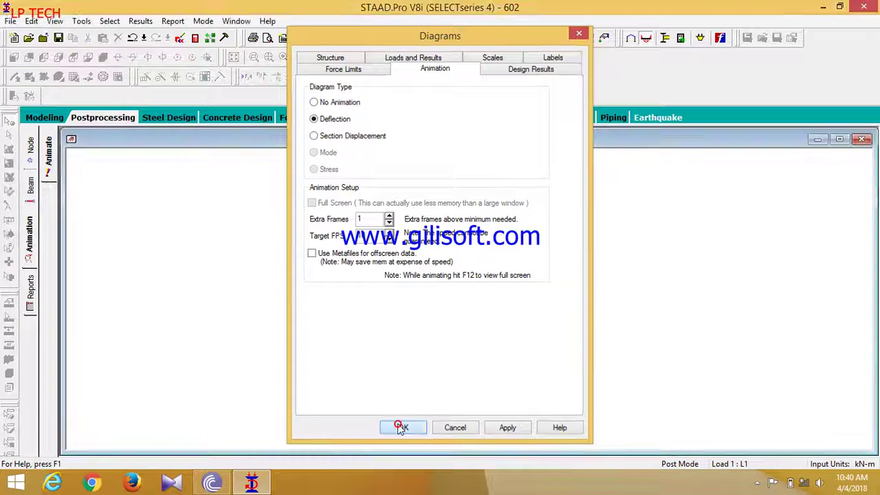
View the deflection animation for load cases WL X-VE and WL Z+VE.
{"action": "left_click", "coordinate": [440, 58]}
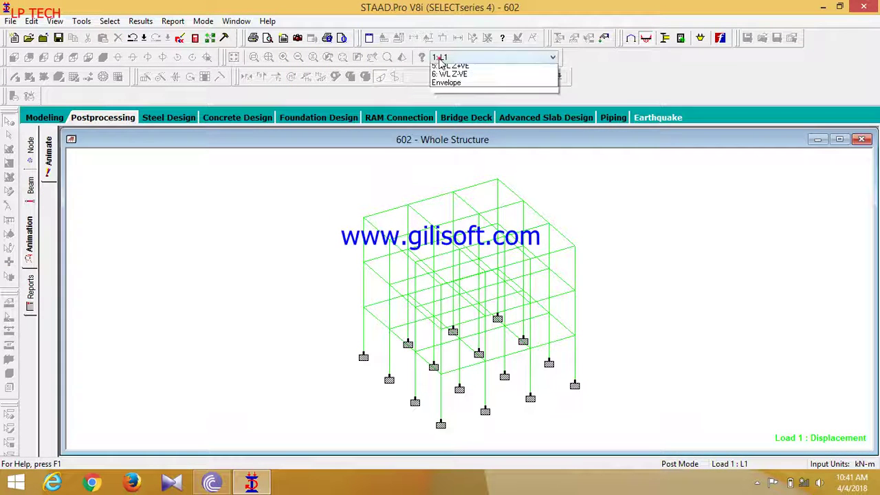
{"action": "left_click", "coordinate": [453, 94]}
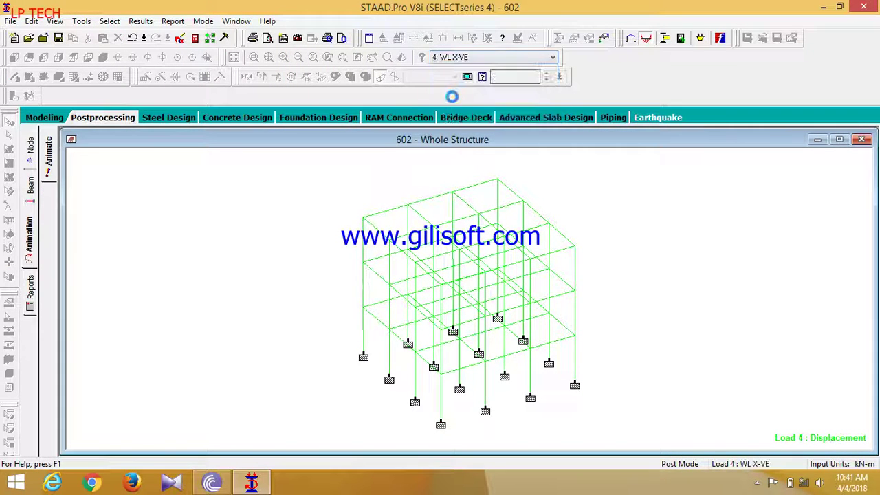
{"action": "left_click", "coordinate": [465, 58]}
{"action": "left_click", "coordinate": [462, 103]}
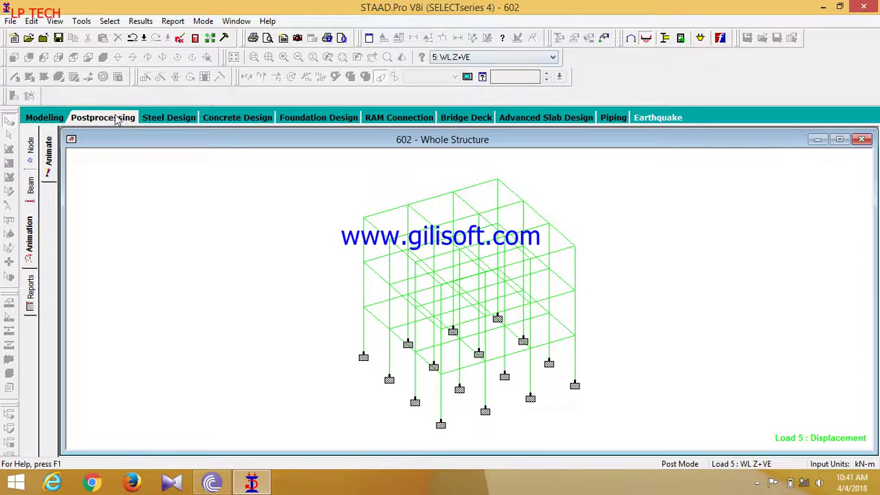
Return to the model's load definitions and review load cases L1 and L2 and the primary load settings of WL X+VE.
{"action": "left_click", "coordinate": [43, 118]}
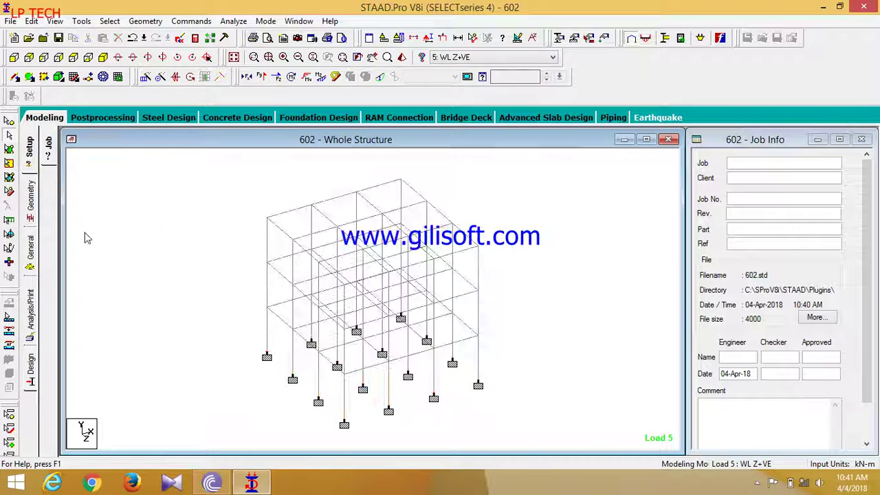
{"action": "left_click", "coordinate": [28, 268]}
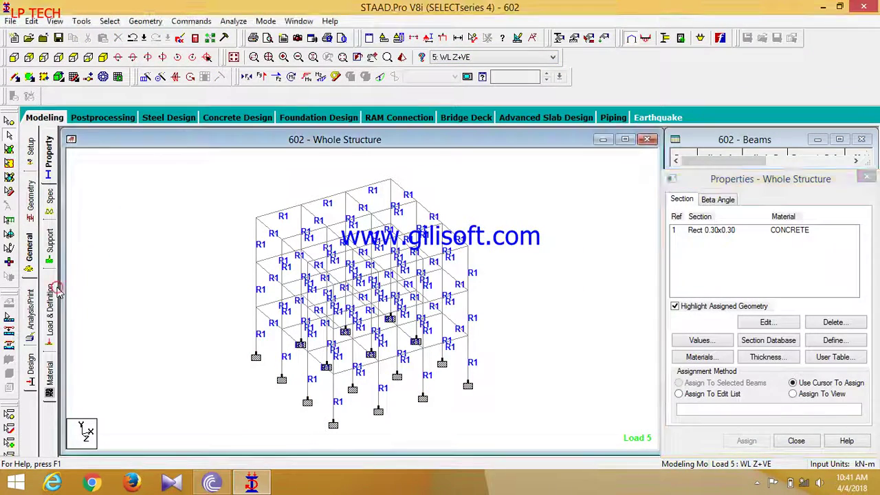
{"action": "left_click", "coordinate": [52, 292]}
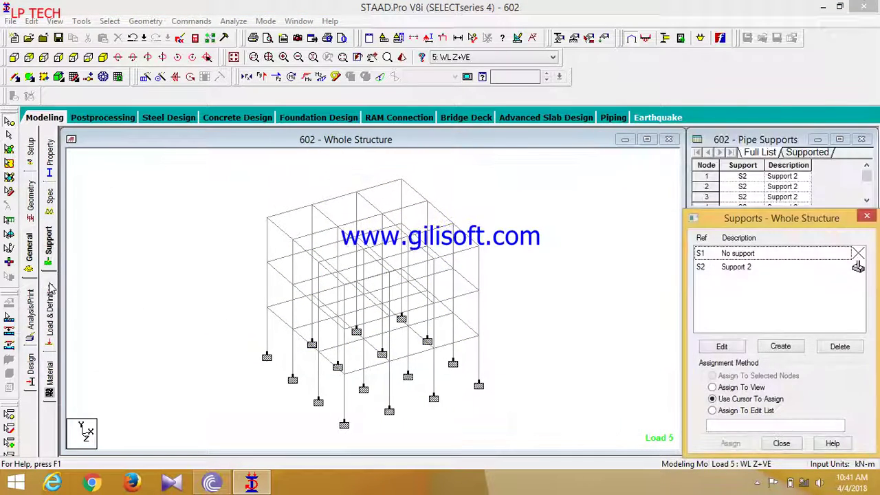
{"action": "left_click", "coordinate": [673, 161]}
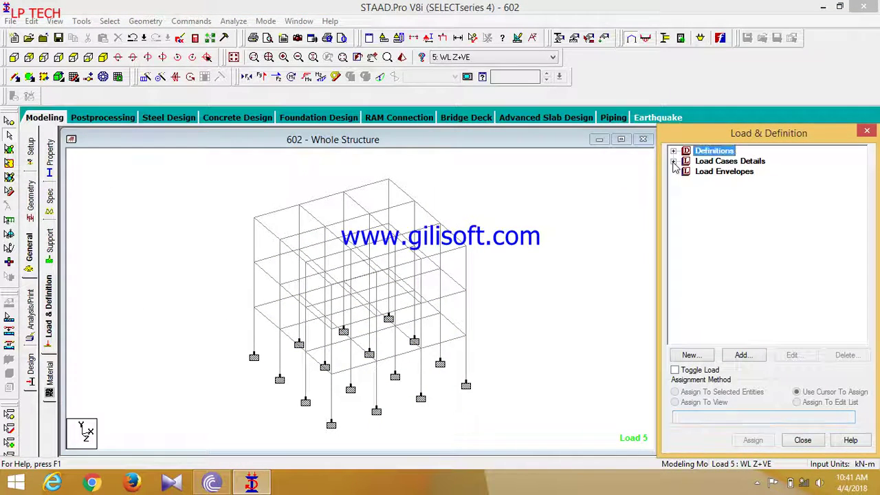
{"action": "left_click", "coordinate": [715, 171]}
{"action": "left_click", "coordinate": [716, 181]}
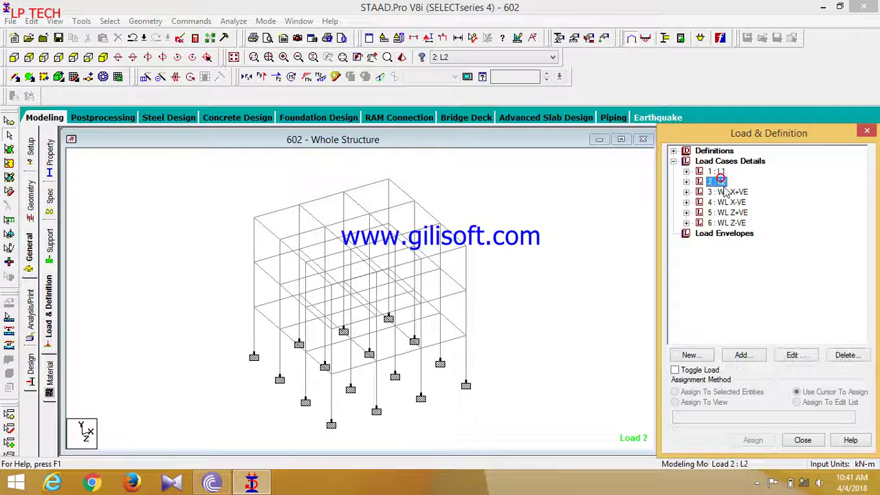
{"action": "left_click", "coordinate": [727, 192]}
{"action": "double_click", "coordinate": [726, 192]}
{"action": "left_click", "coordinate": [530, 328]}
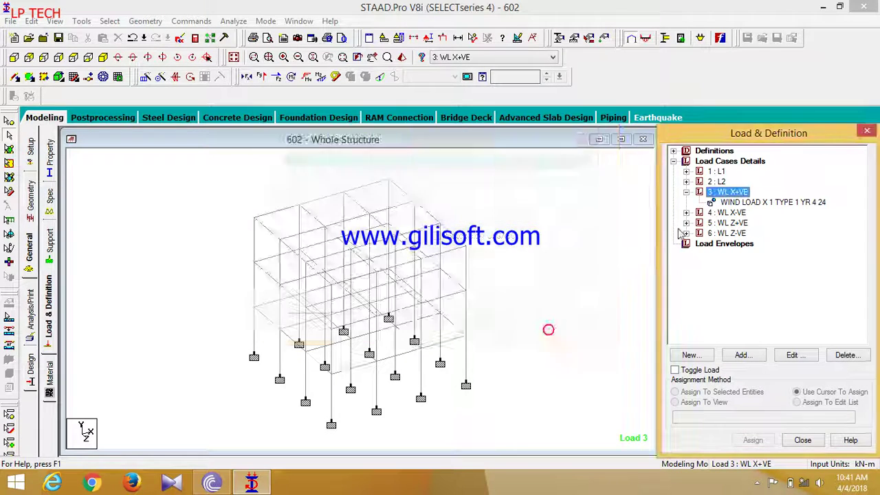
Inspect the floor load of case L2 on the structure and in its edit settings.
{"action": "left_click", "coordinate": [685, 181]}
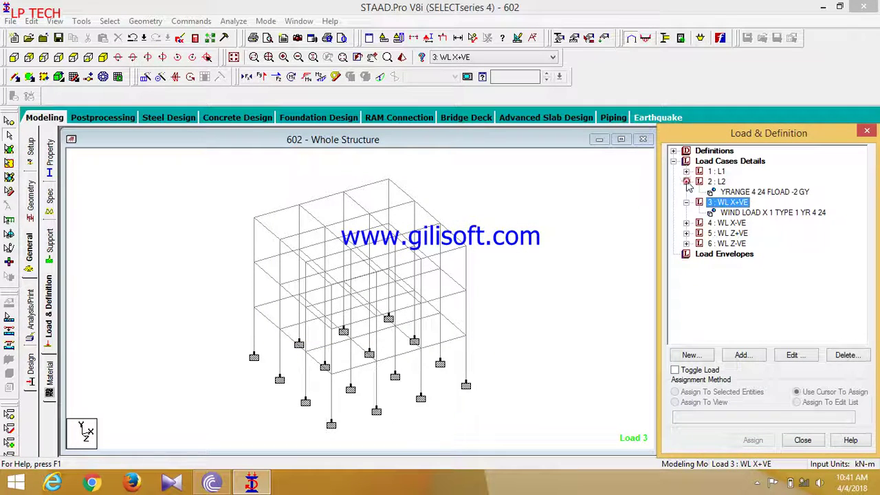
{"action": "left_click", "coordinate": [745, 193]}
{"action": "double_click", "coordinate": [747, 193]}
{"action": "left_click", "coordinate": [495, 368]}
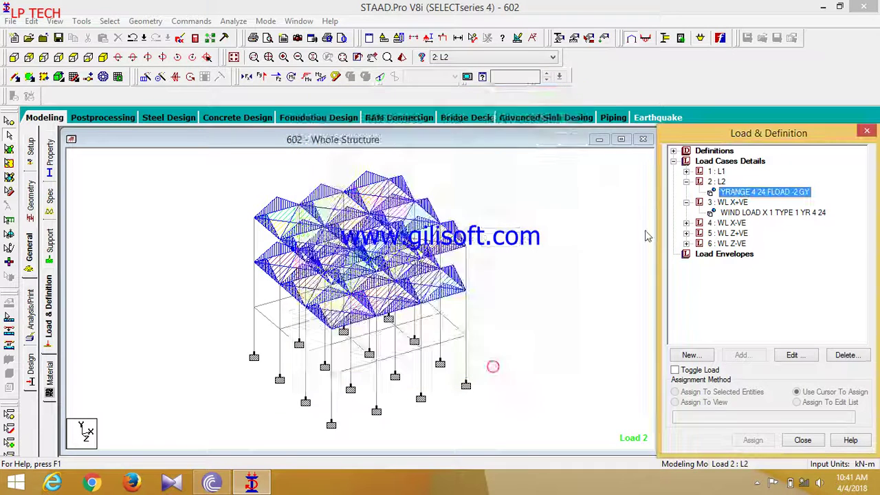
Inspect the direction and factor of the selfweight load in case L1.
{"action": "left_click", "coordinate": [686, 171]}
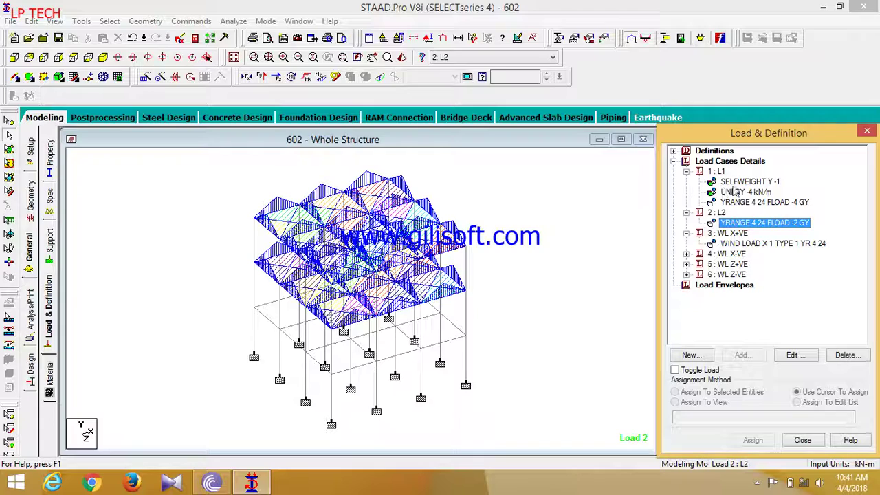
{"action": "double_click", "coordinate": [749, 182]}
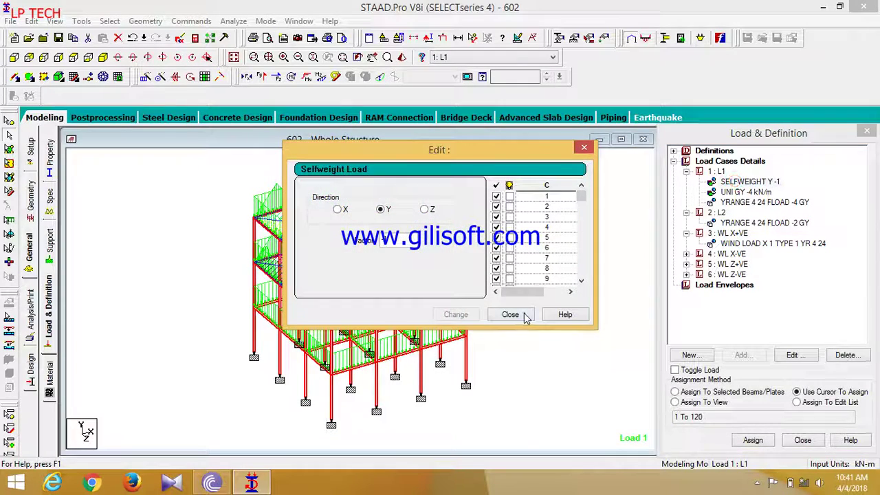
{"action": "left_click", "coordinate": [524, 314]}
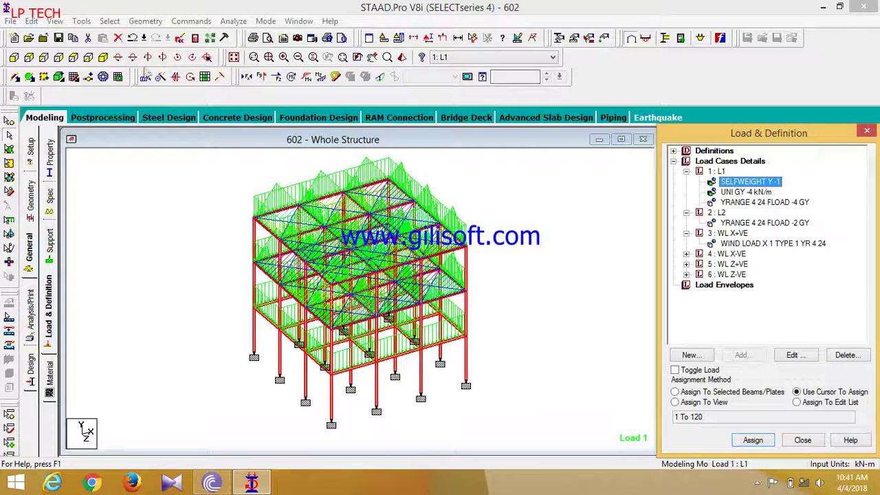
{"action": "left_click", "coordinate": [152, 4]}
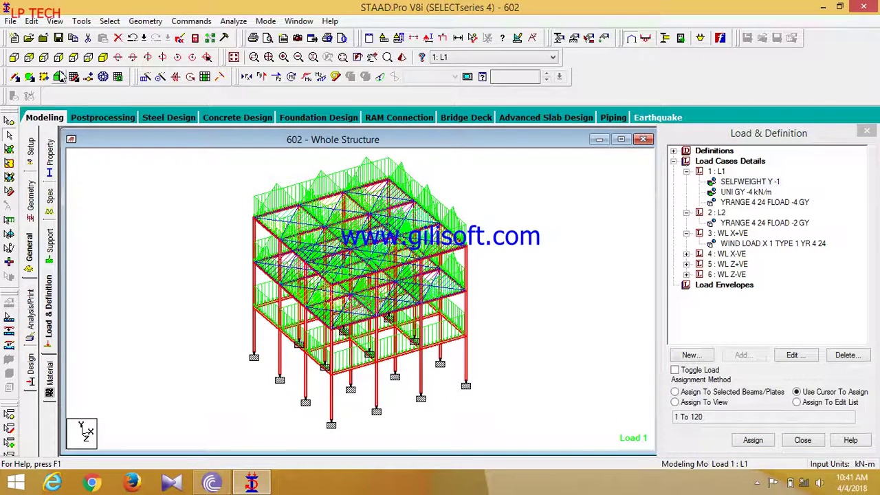